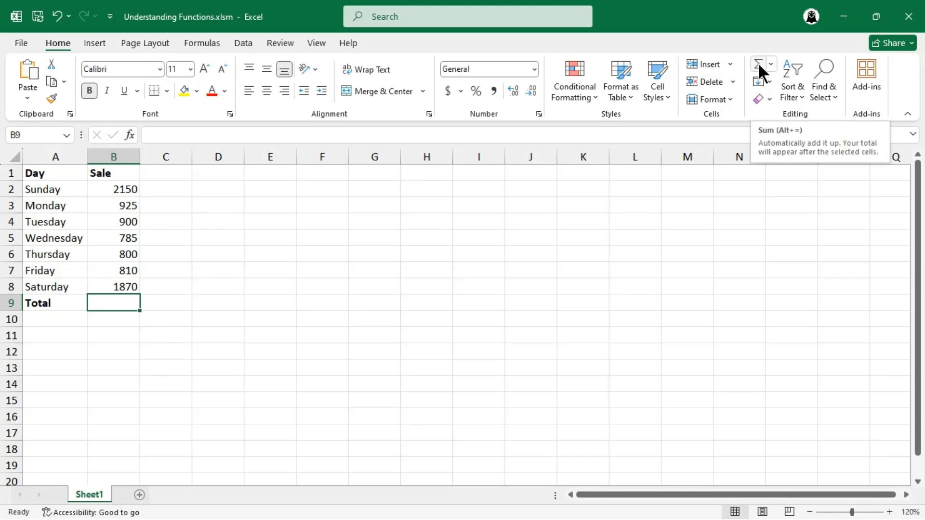
Total the Sale values in B9 with AutoSum =SUM(B2:B8), showing 8240
click(758, 62)
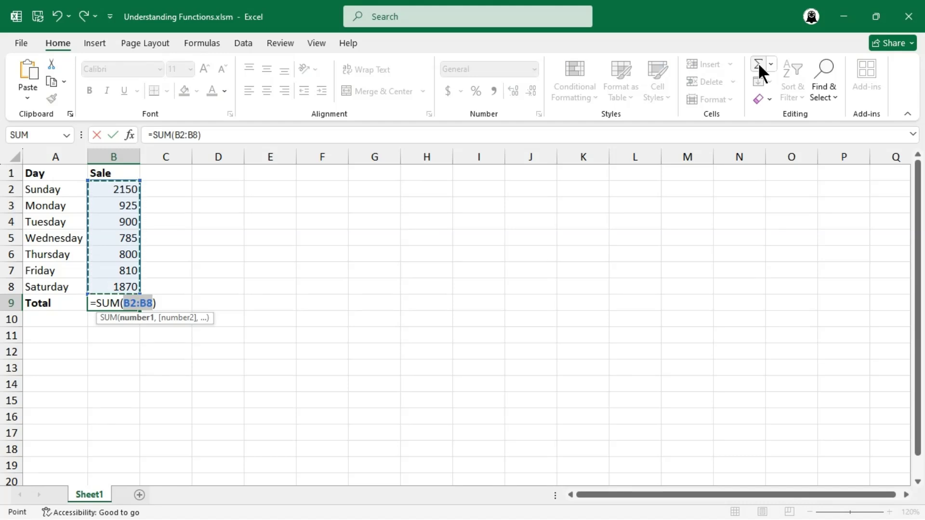
key(Return)
click(218, 189)
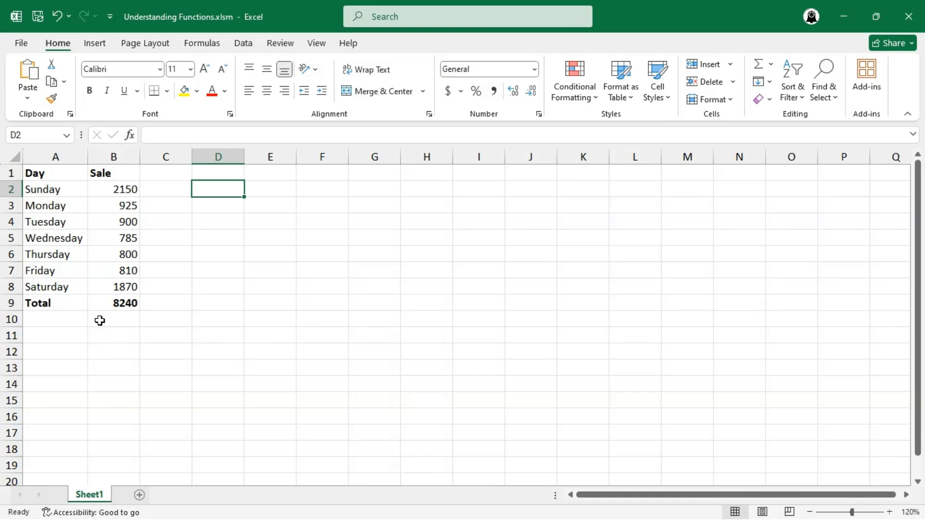
Enter =TODAY() in D2 so it shows the current date
text(=T)
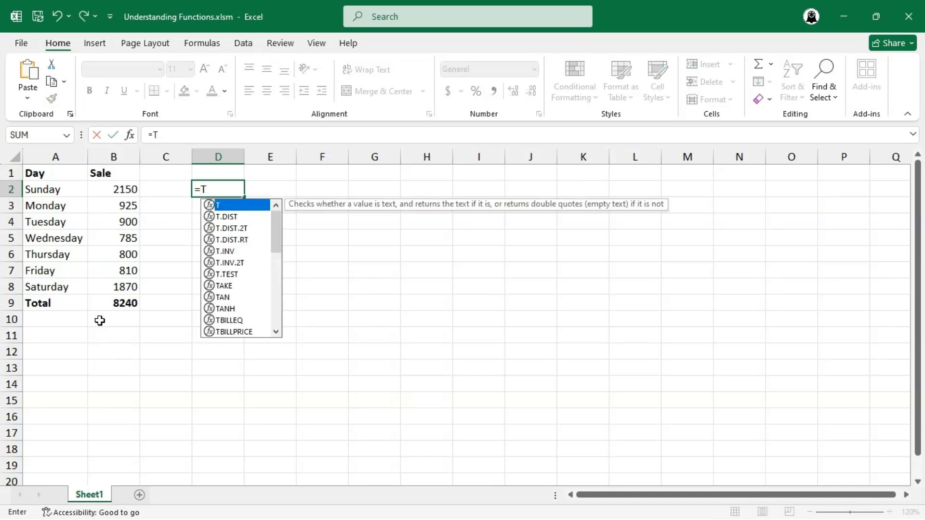
text(OD)
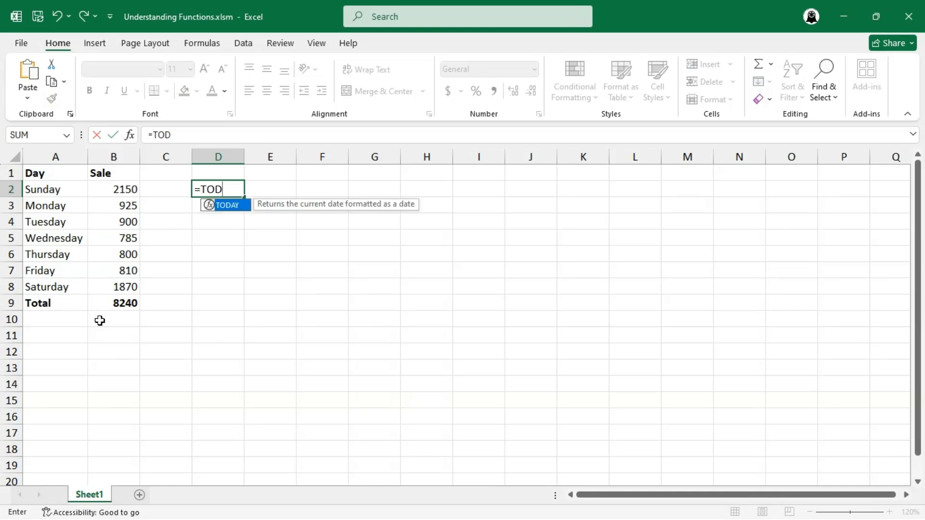
text(AY())
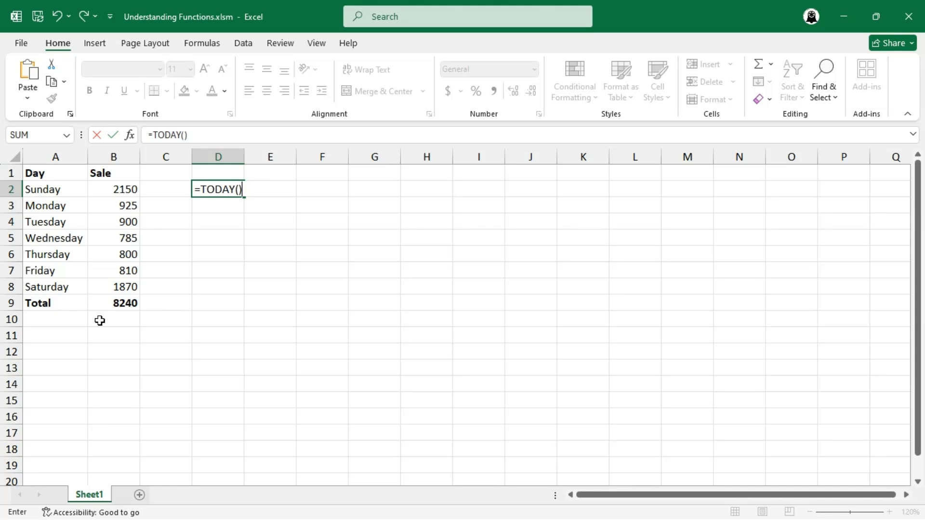
key(Return)
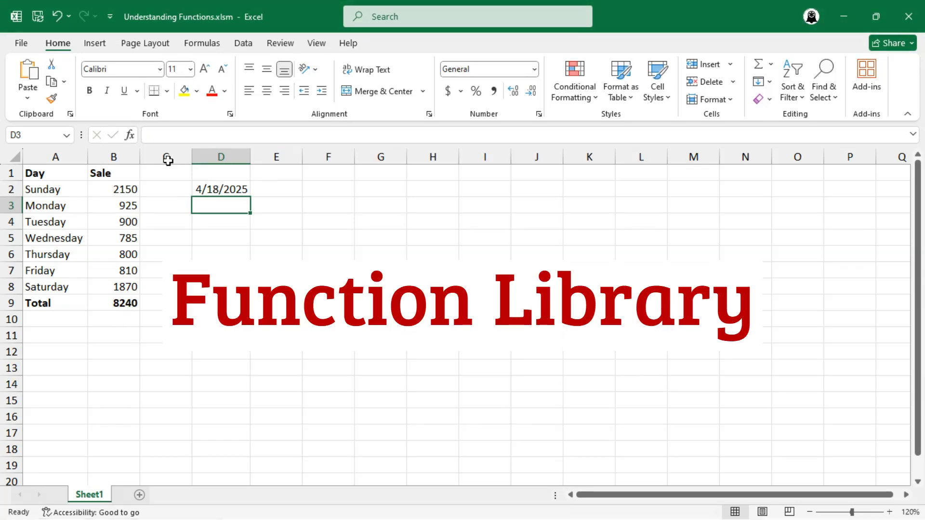
Insert a TODAY function into D3 from the Formulas Date & Time list
click(203, 43)
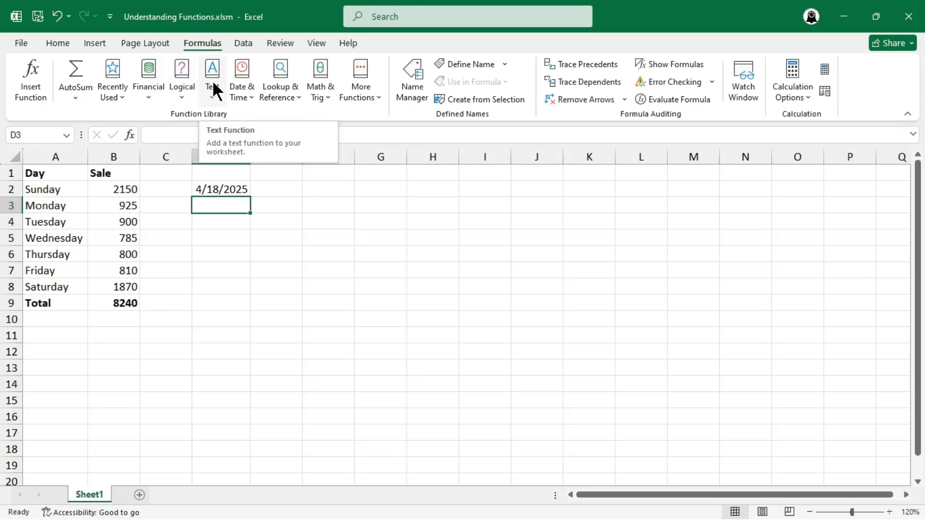
click(242, 80)
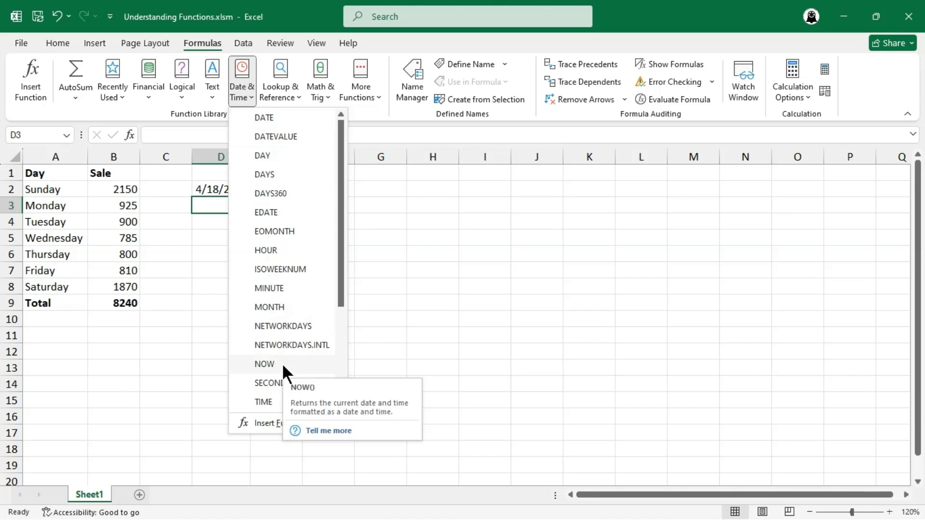
scroll(281, 363, down, 1)
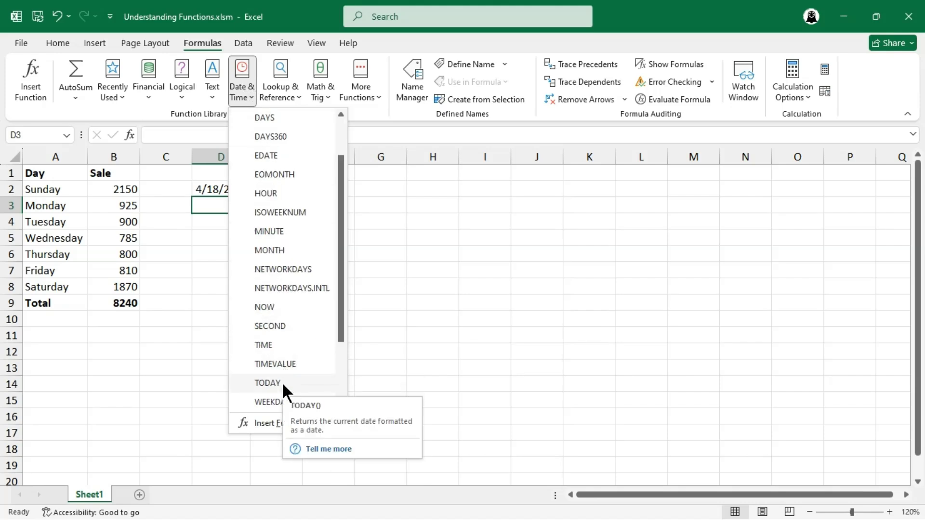
click(283, 384)
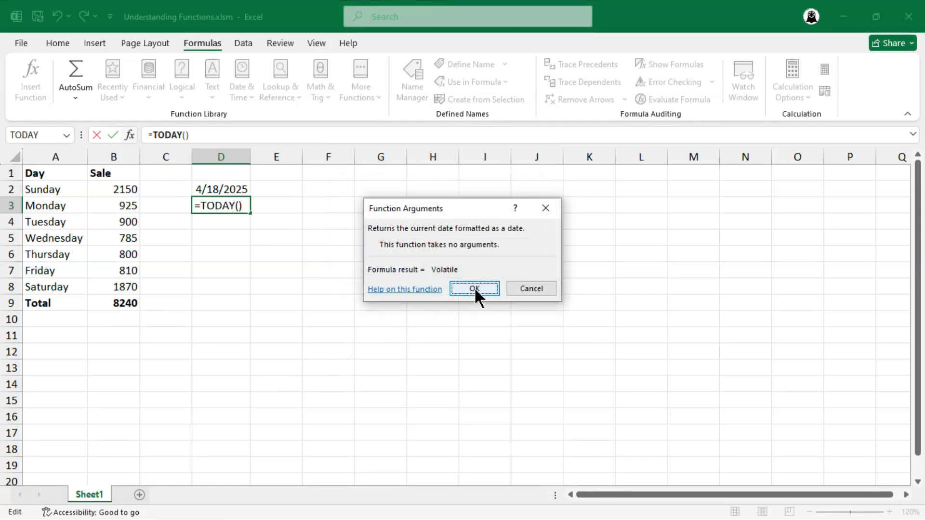
click(474, 288)
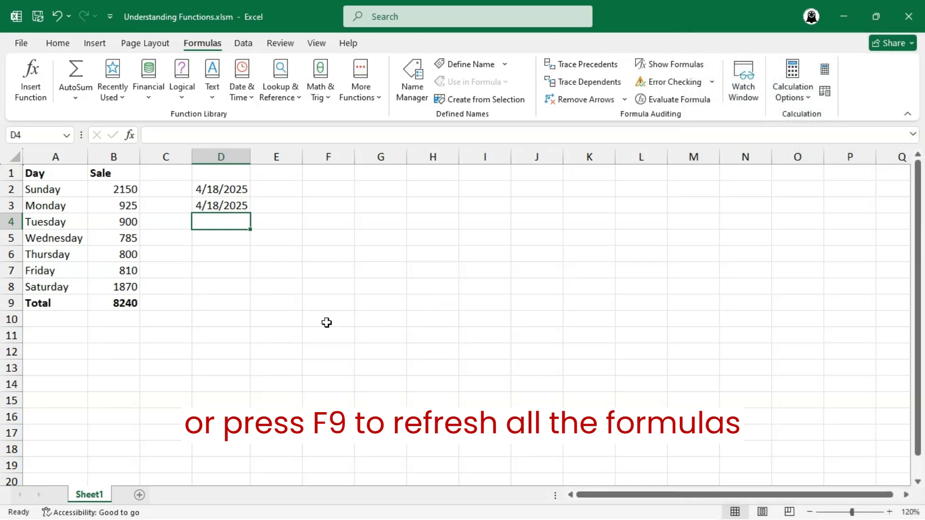
Change Saturday's sale in B8 from 1870 to 1800, making the Total 8170
click(133, 286)
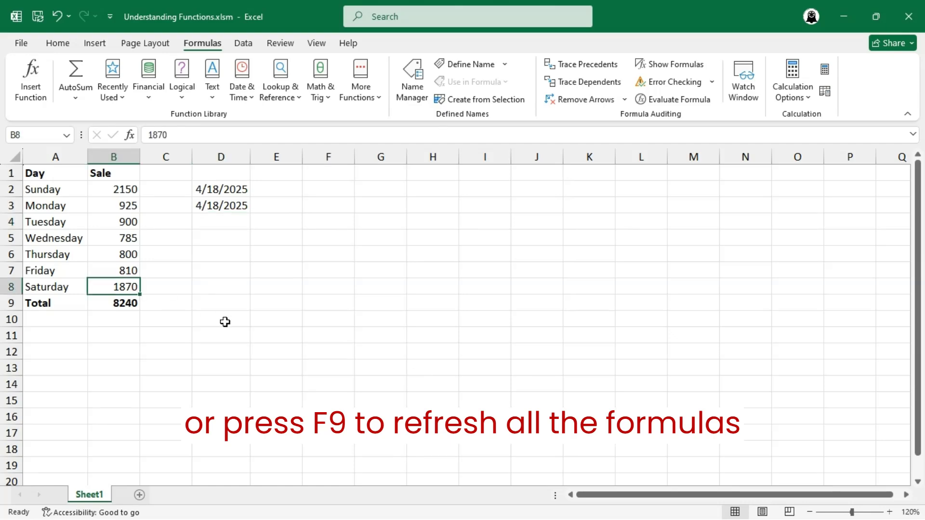
text(180)
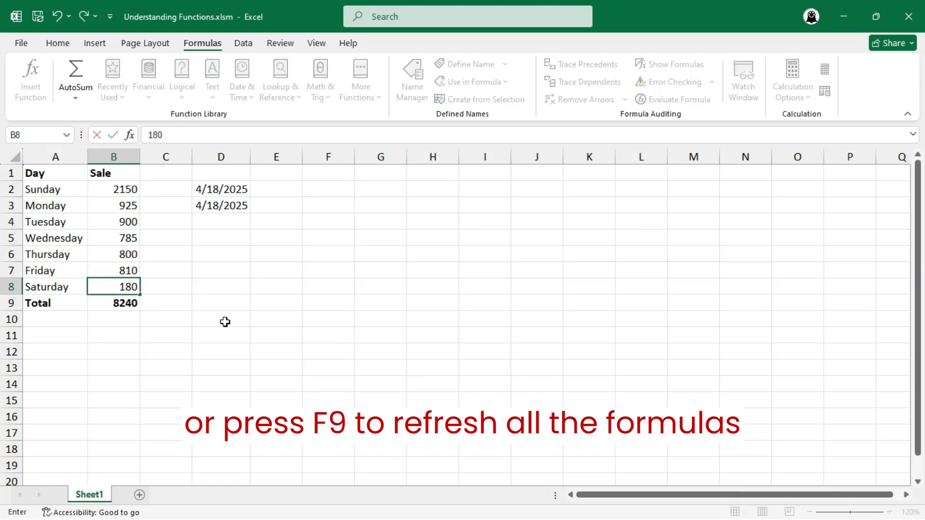
text(0)
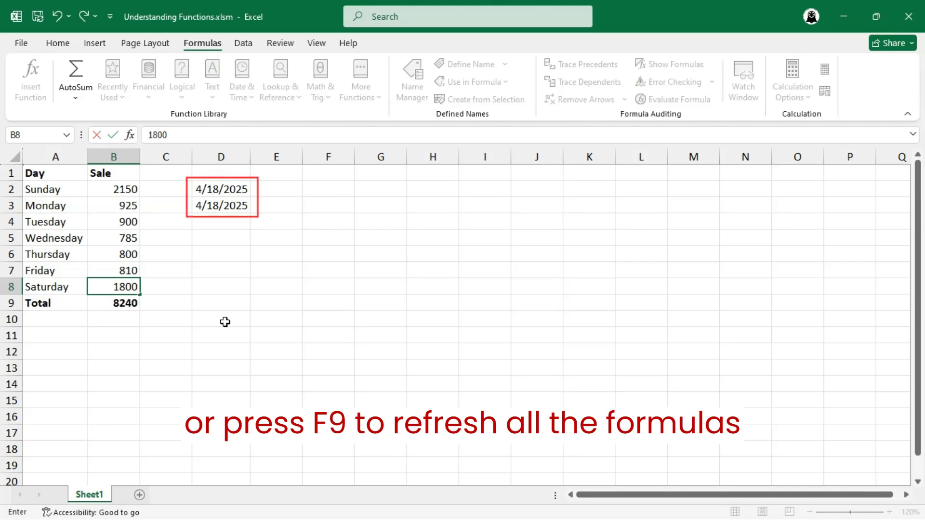
key(Return)
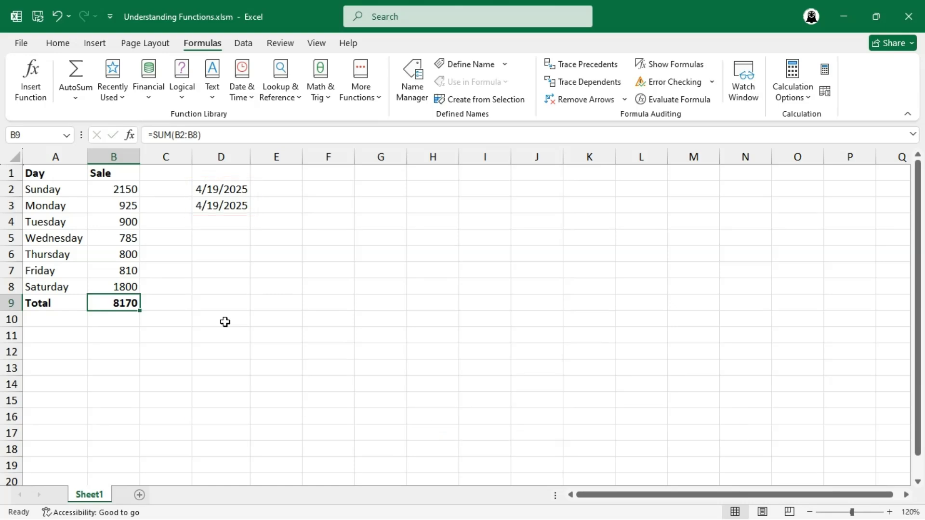
Insert =YEAR(D3) in D4 from the Date & Time list, returning 2025
click(221, 221)
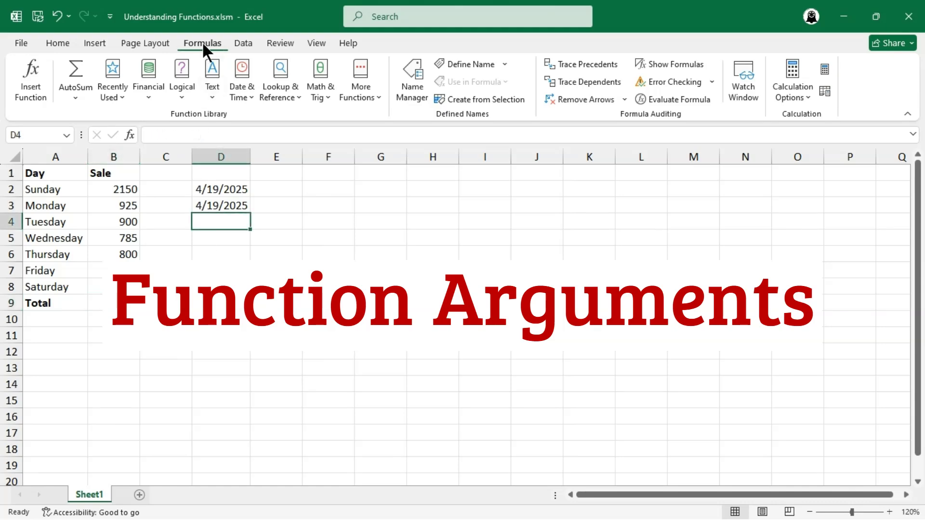
click(242, 80)
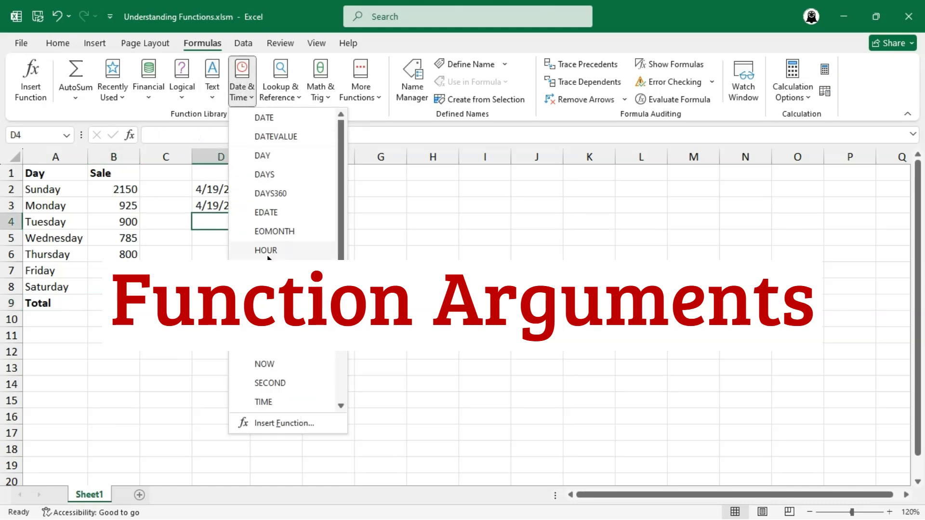
scroll(282, 363, down, 3)
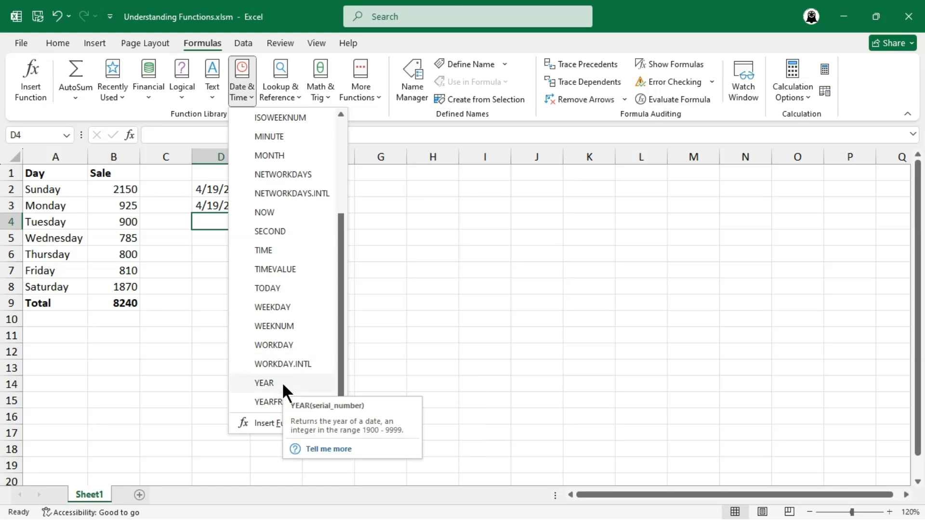
click(282, 382)
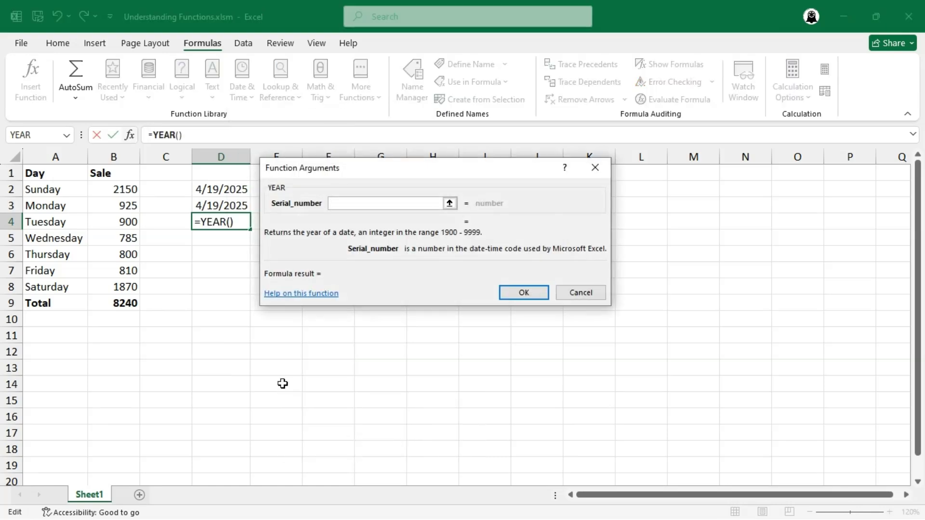
click(235, 206)
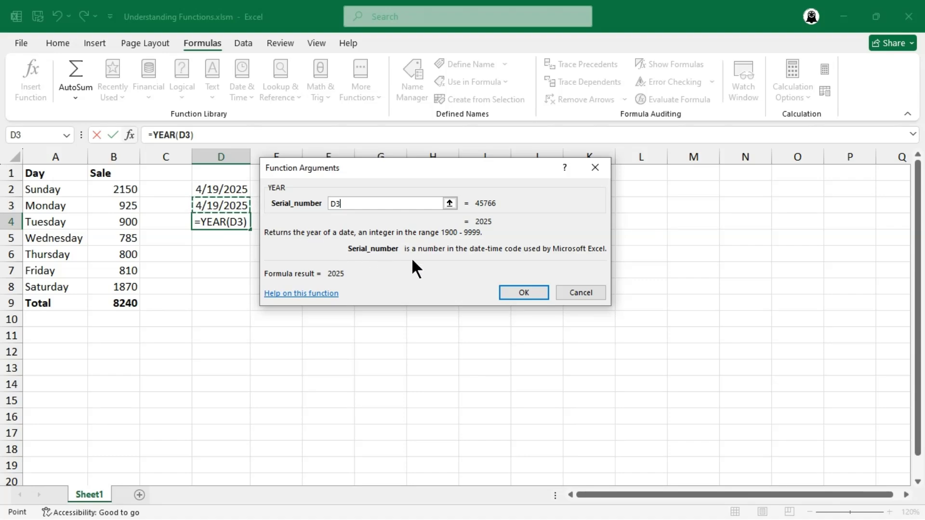
click(524, 292)
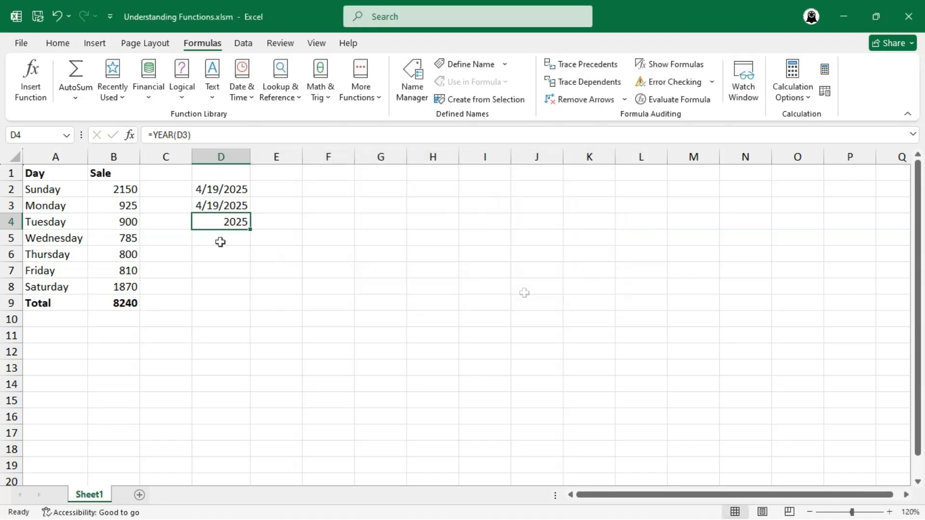
key(Down)
key(Down)
Enter the dates 12/12/2021 in D6 and 11/8/2023 in D7
text(12/12/2021)
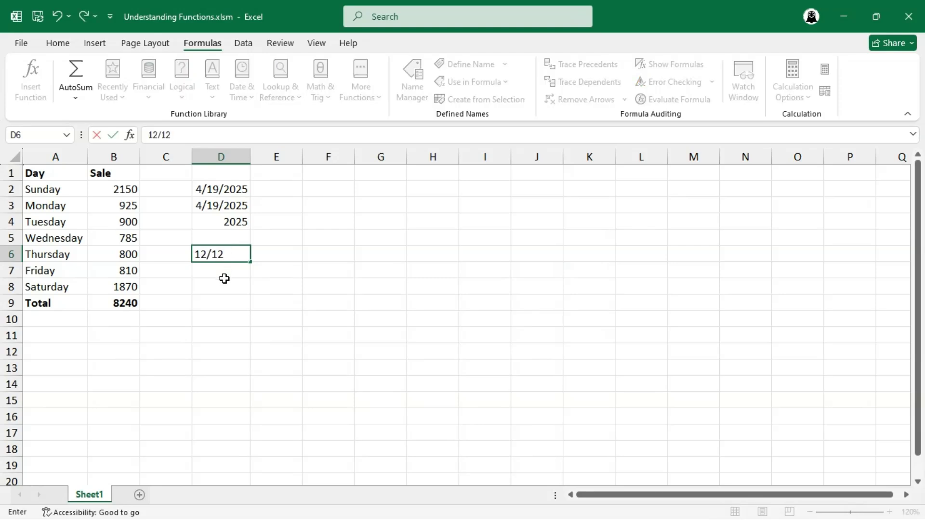
key(Return)
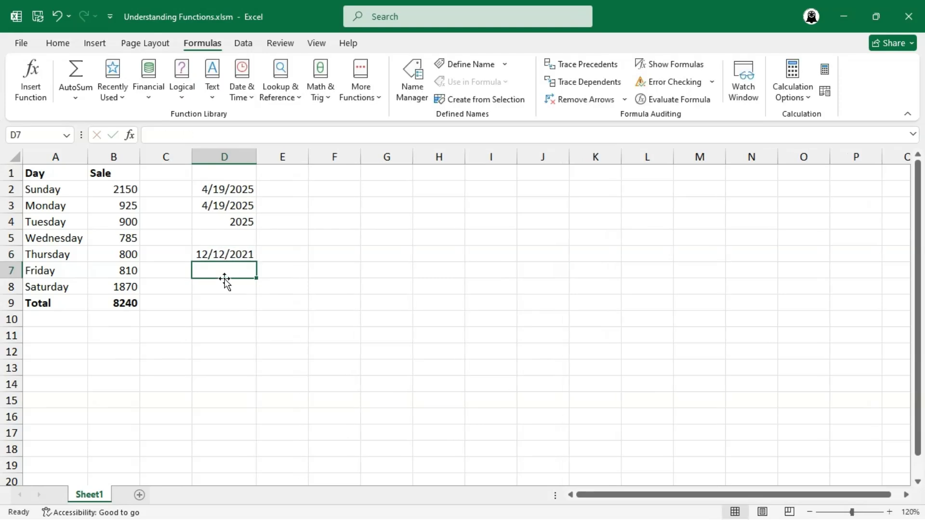
text(11/8/2023)
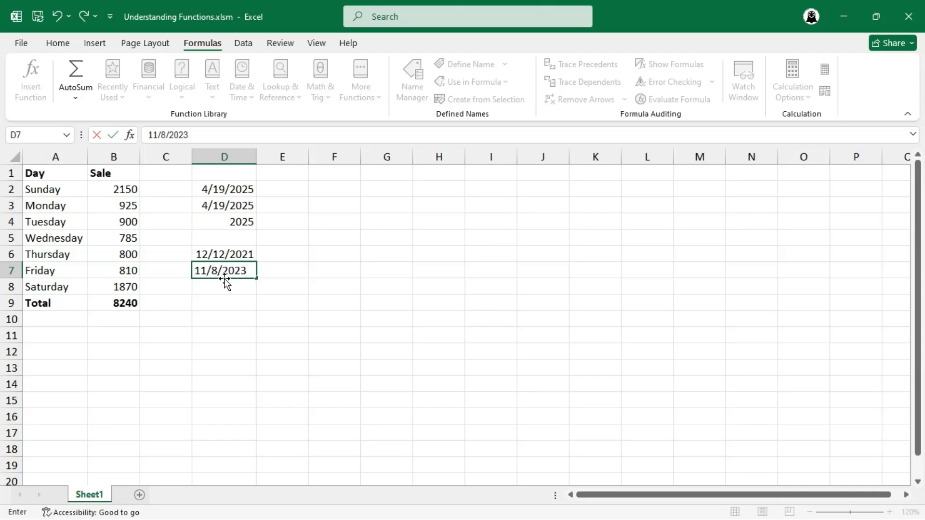
key(Return)
Insert =DAYS(D7,D6) in D8 via the Date & Time list, returning 696
click(246, 85)
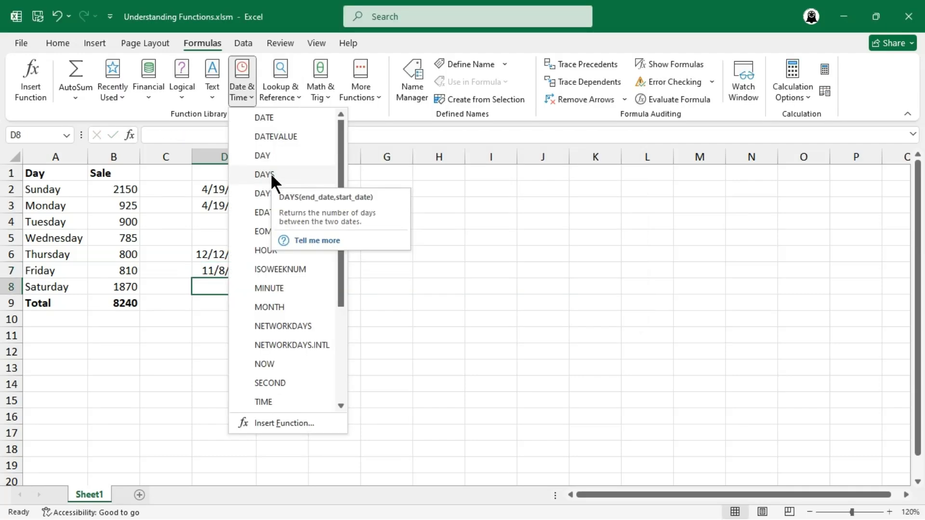
click(271, 176)
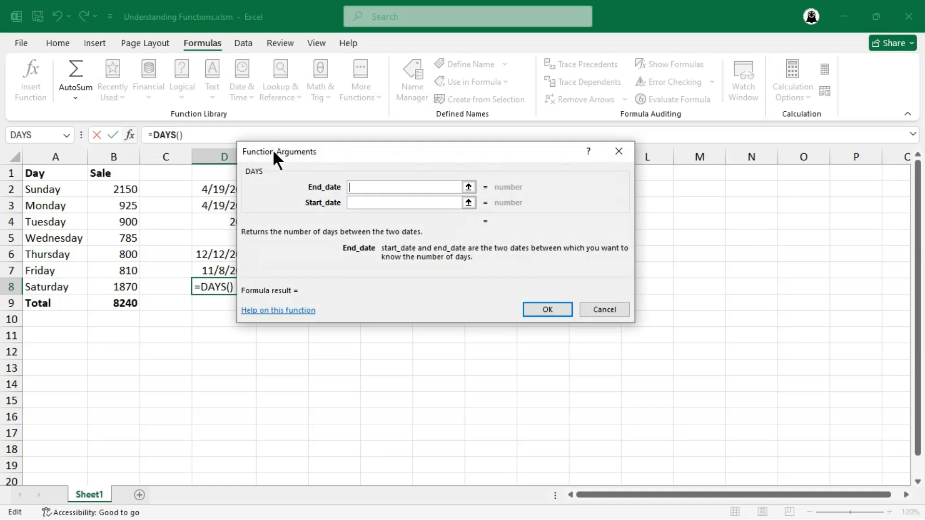
drag(275, 152, 309, 169)
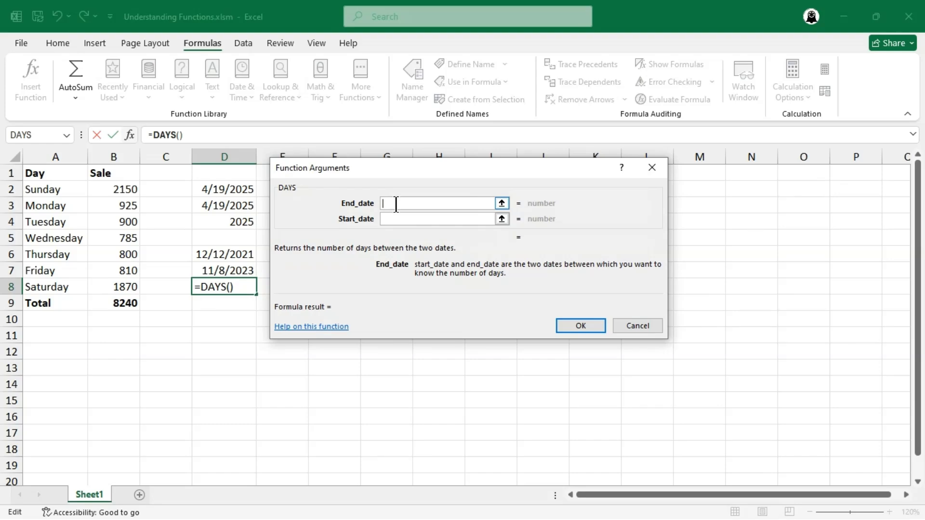
click(240, 272)
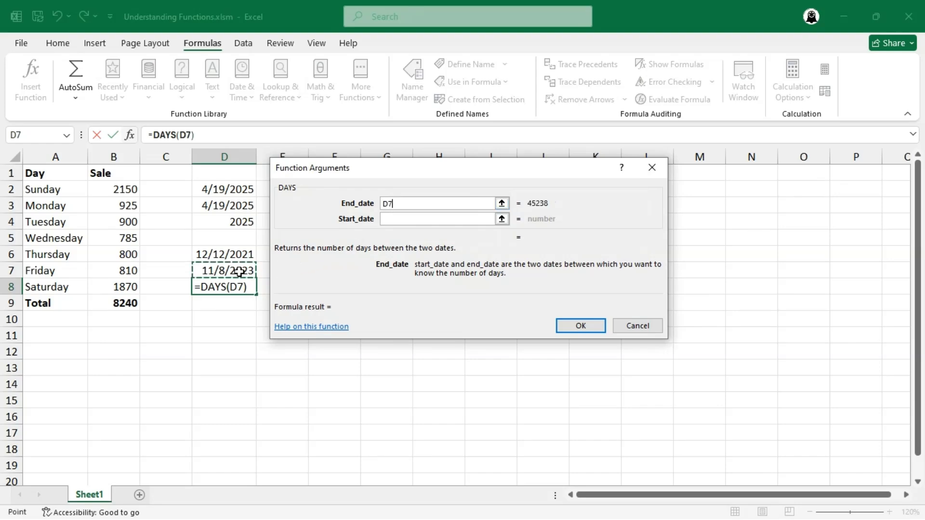
click(396, 220)
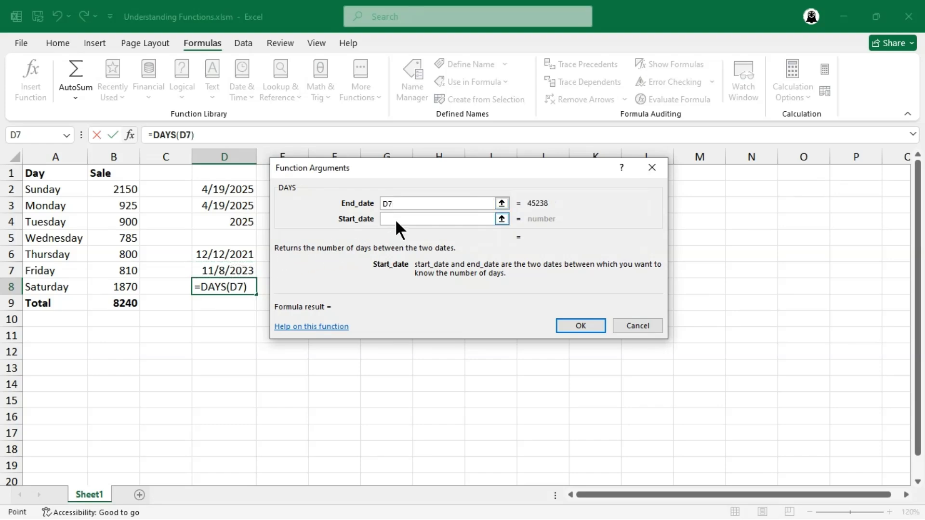
click(241, 255)
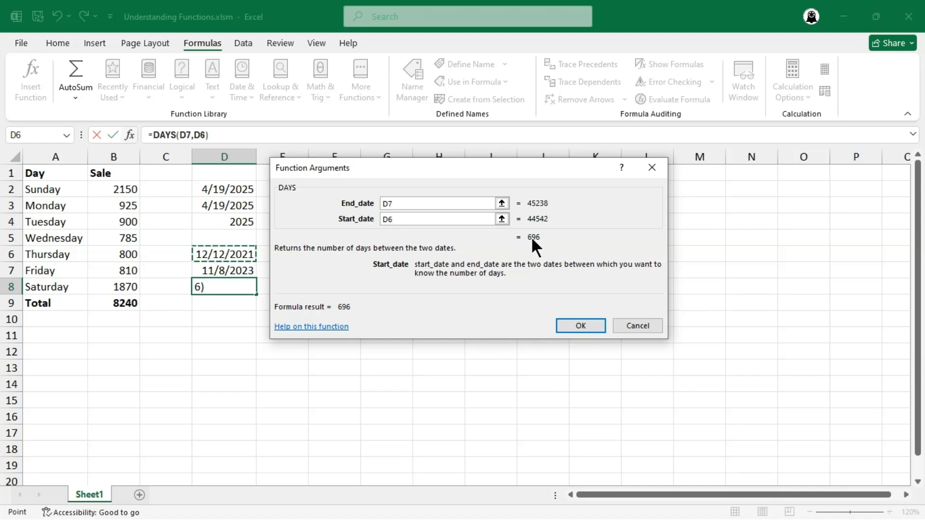
click(569, 326)
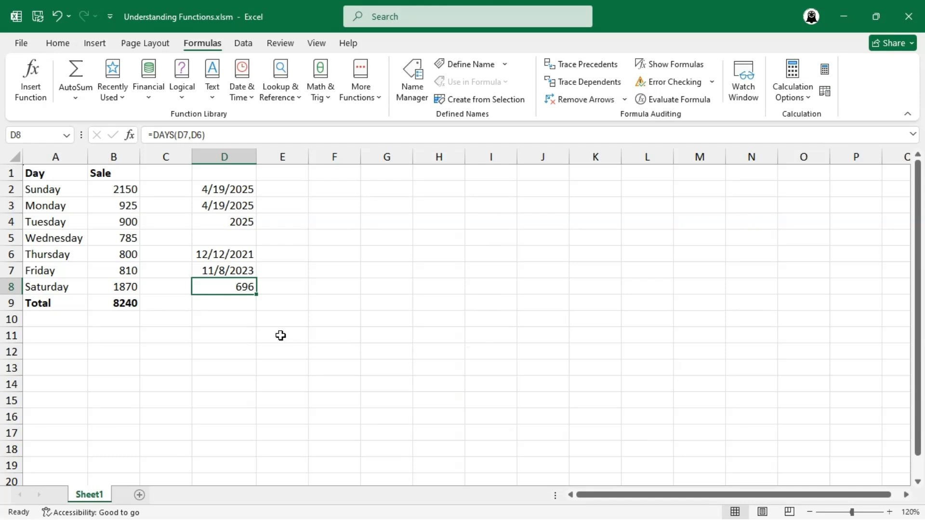
click(238, 338)
Enter =SUM(200, 25, 33, 35,B2,B4,B7,B5,B8) in D11, returning 6808
text(=SUM()
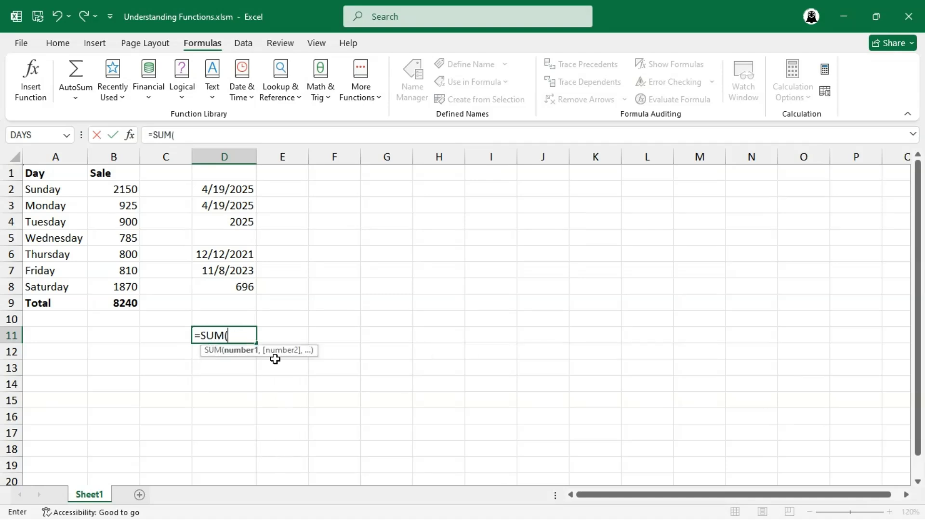
text(,20)
key(BackSpace)
key(BackSpace)
key(BackSpace)
text(200, 25,)
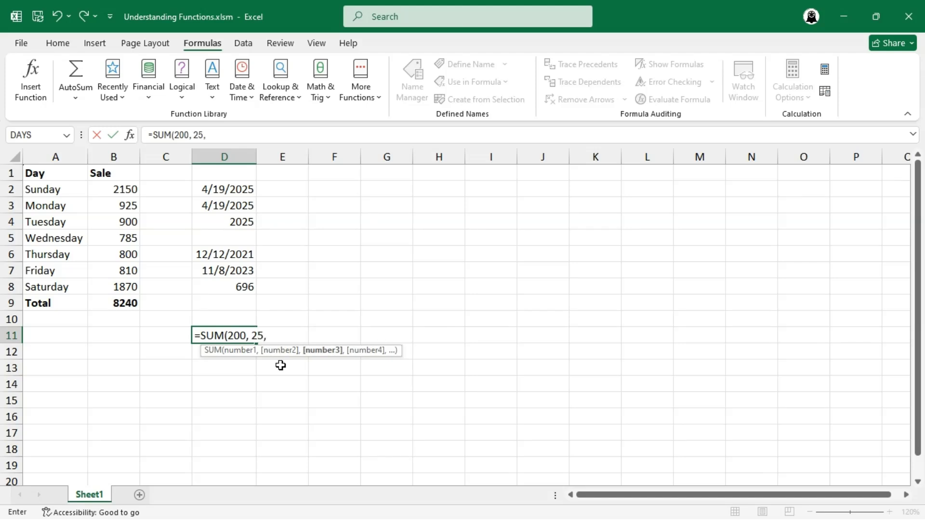
text( 33, 35,)
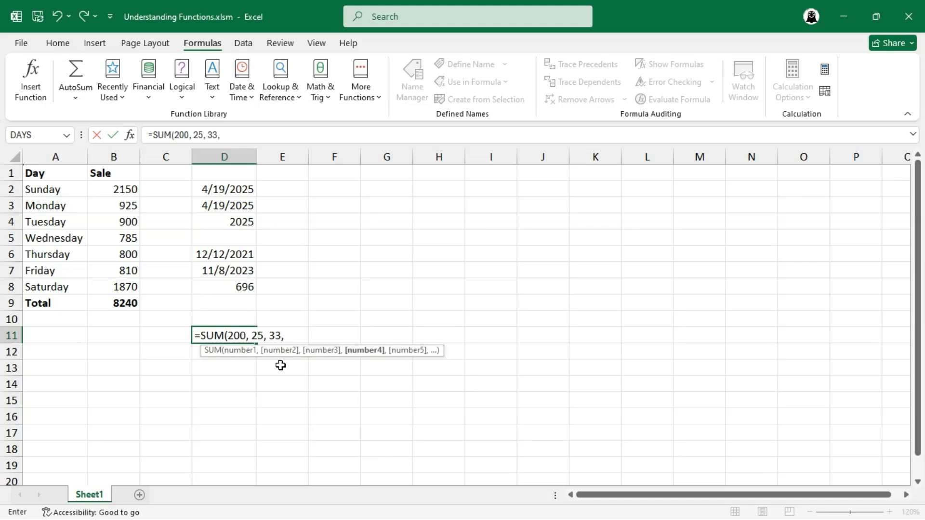
click(124, 189)
text(,)
click(129, 223)
text(,)
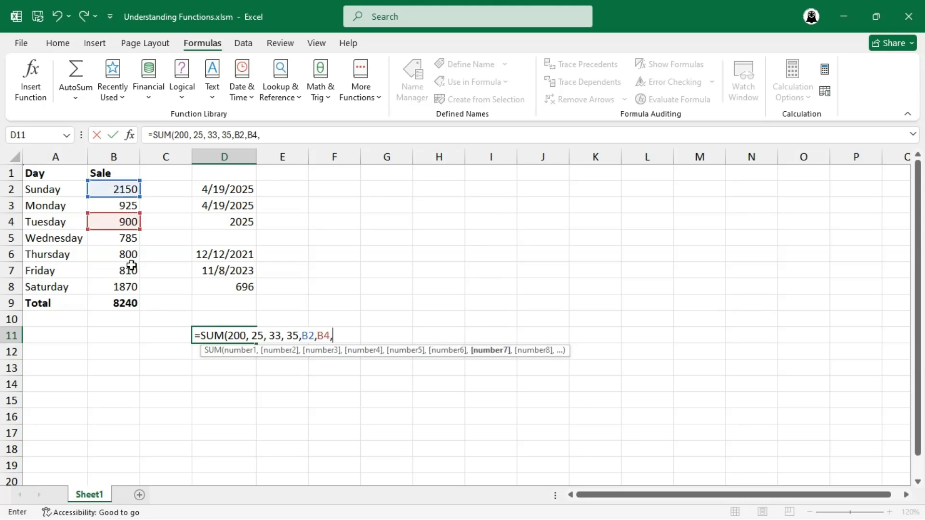
click(129, 269)
text(,)
click(131, 240)
text(,)
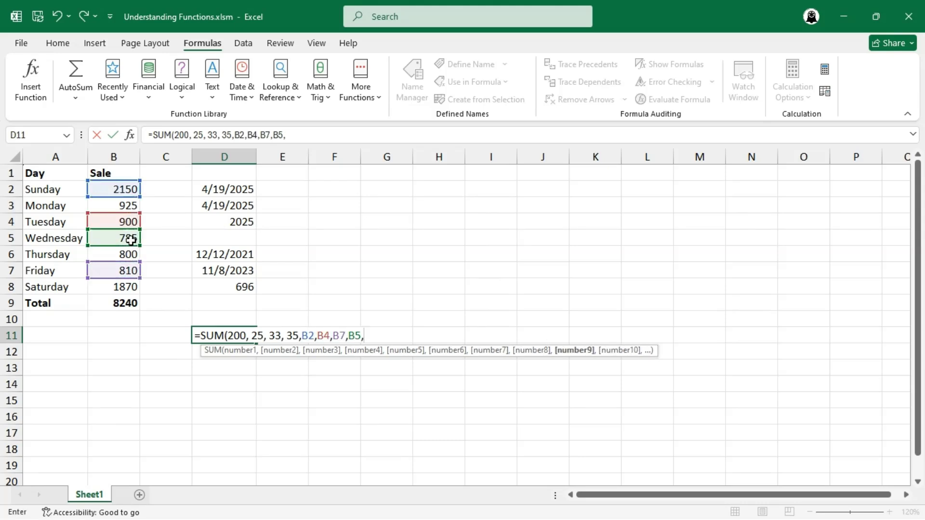
click(130, 287)
text())
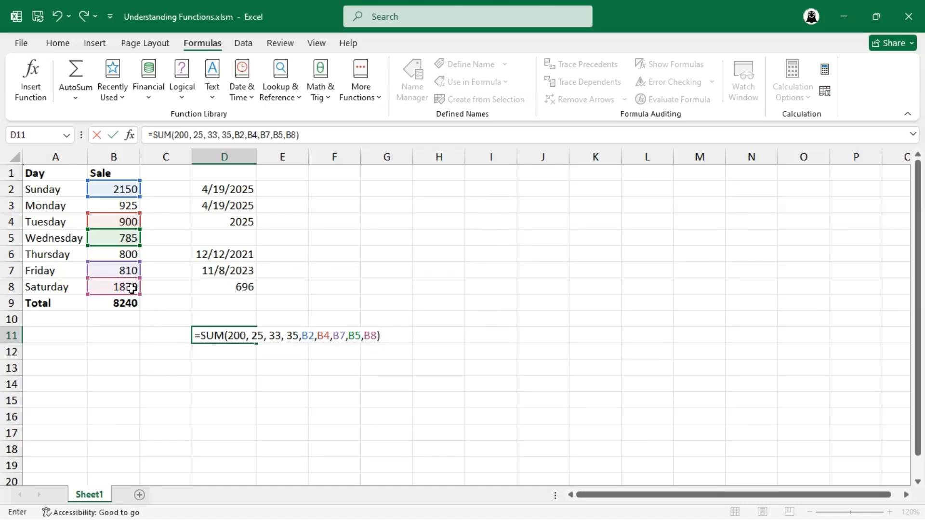
key(Return)
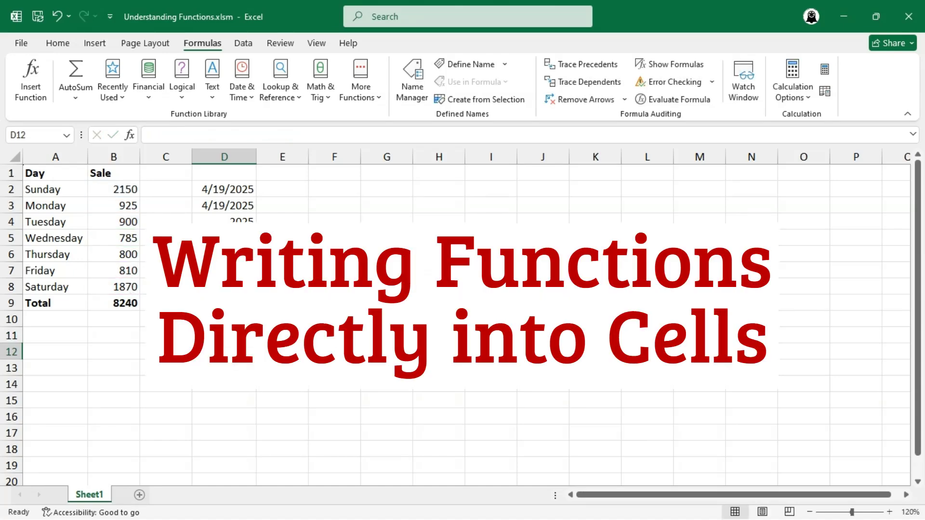
Enter =YEAR(D2) in E4 and =YEAR(D6) in E5, giving 2025 and 2021
click(287, 220)
text(=)
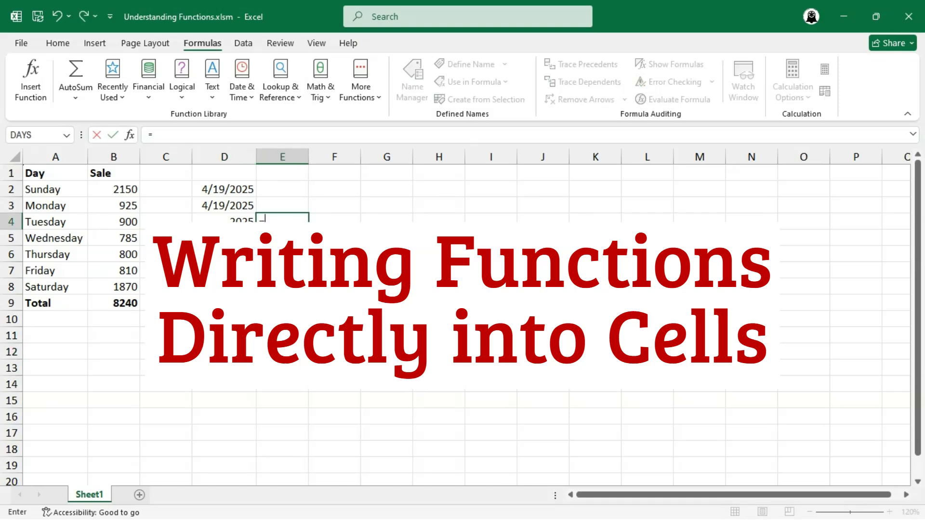
text(YEAR()
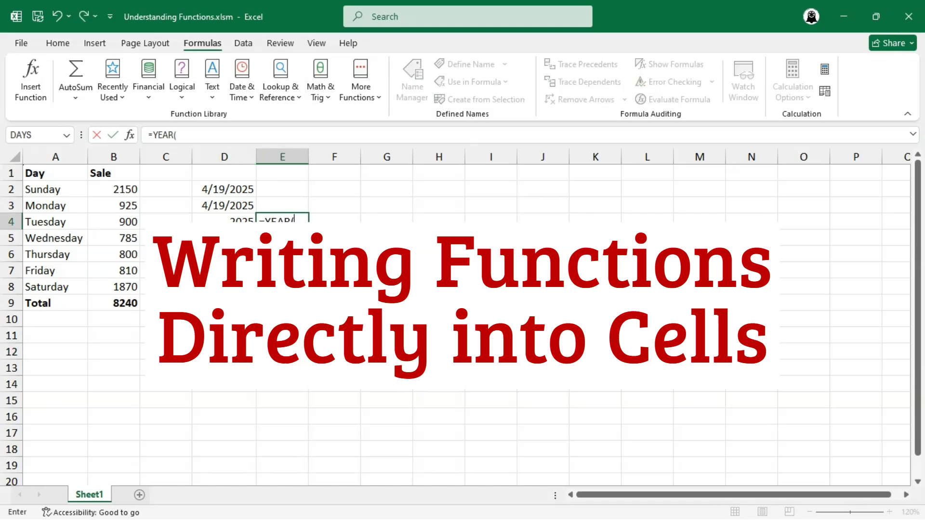
click(246, 190)
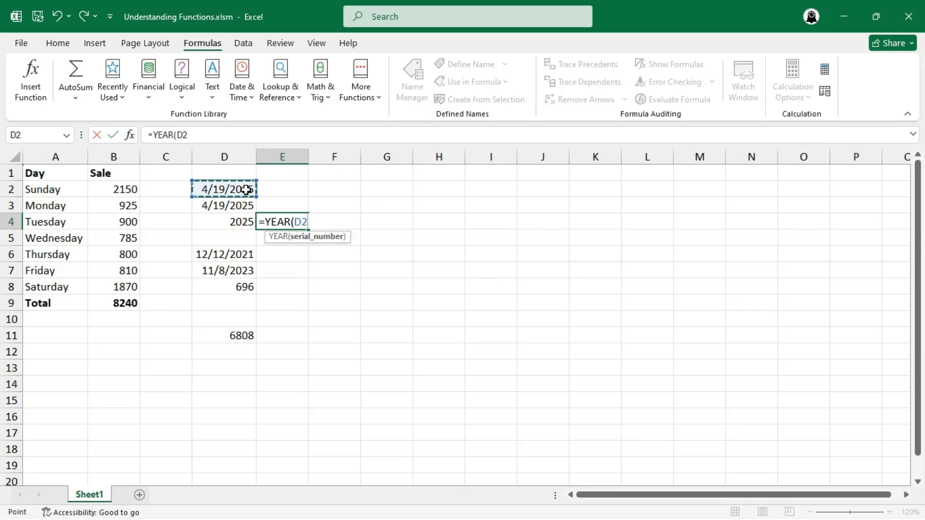
text())
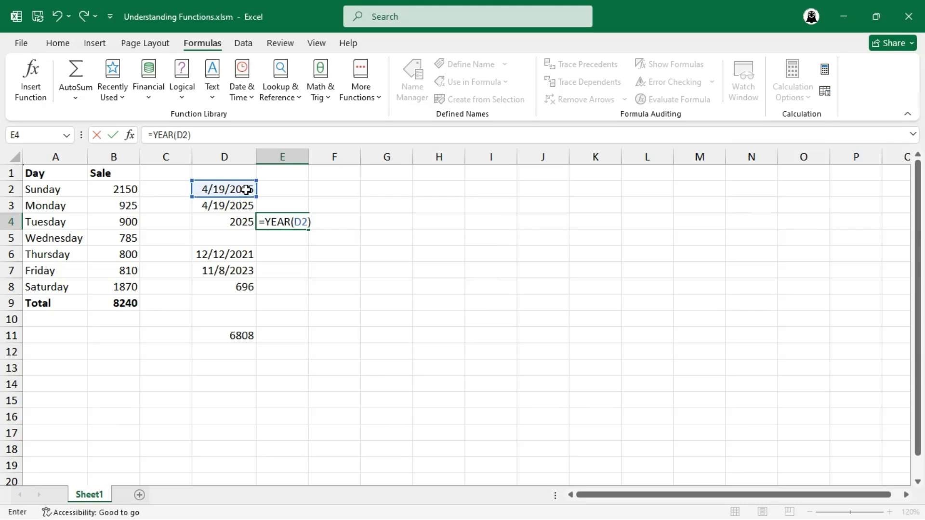
key(Return)
text(=)
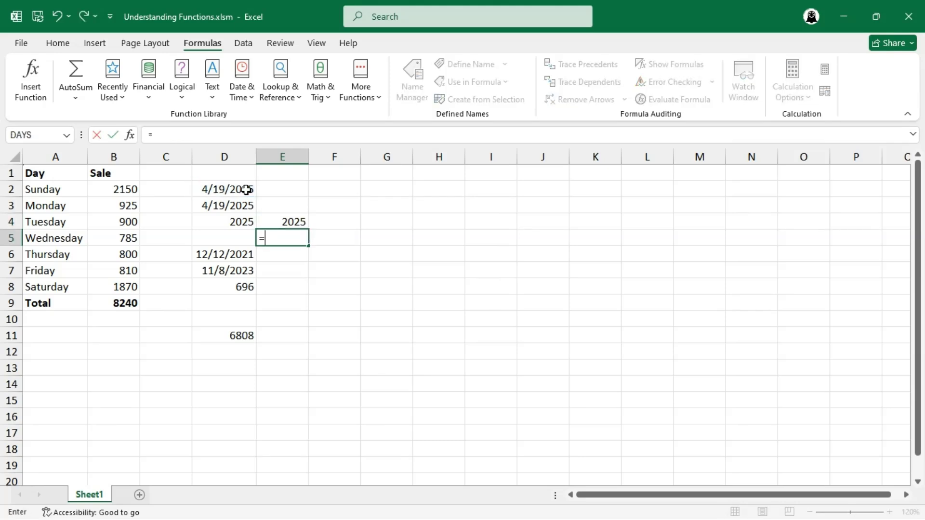
text(YEAR()
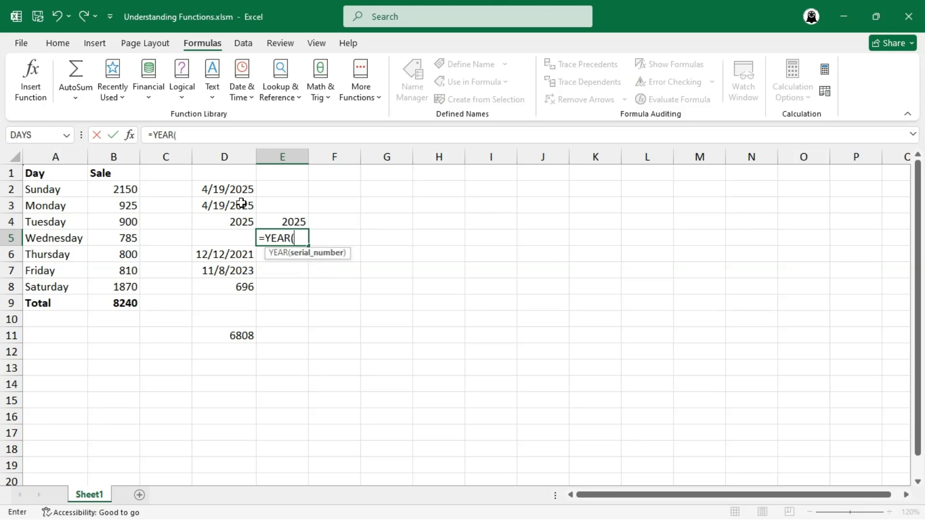
click(232, 257)
text())
key(Return)
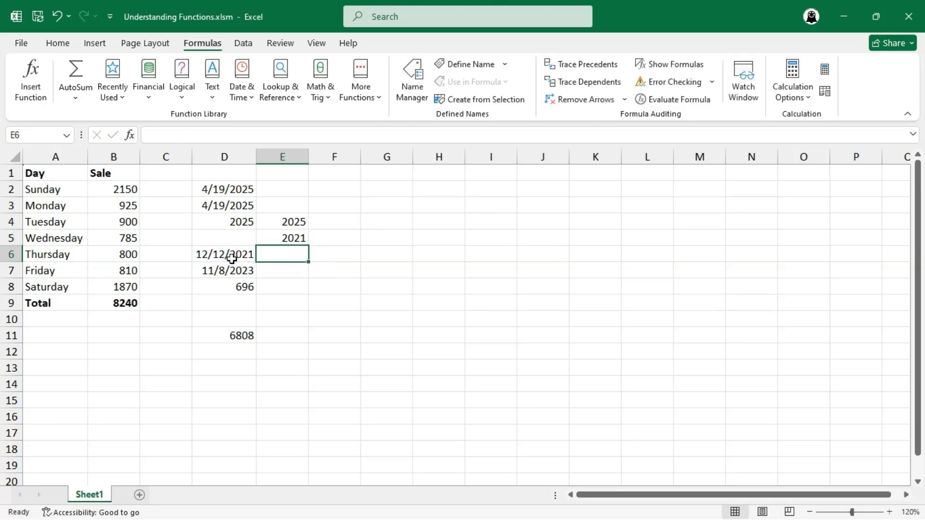
Type =DAYS(D7,D6) into E8, returning 696
text(=)
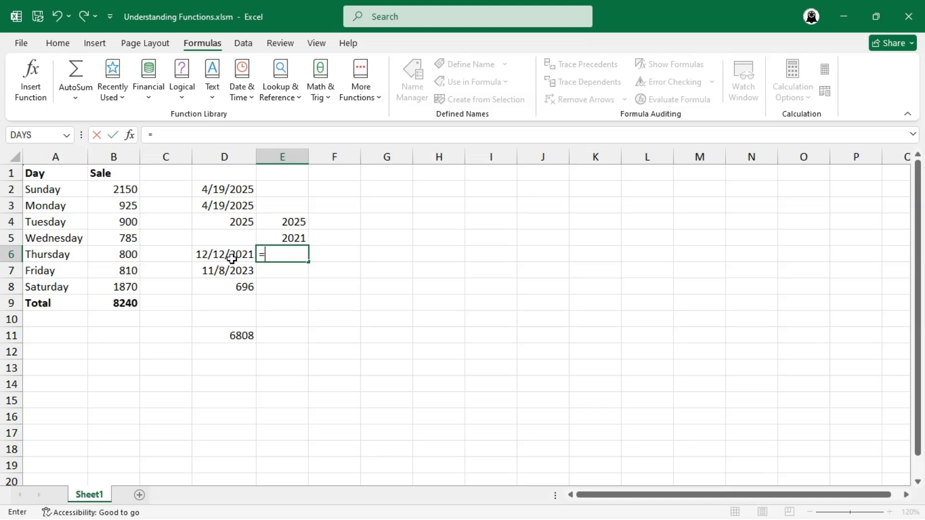
key(Escape)
key(Down)
key(Down)
text(=DAY)
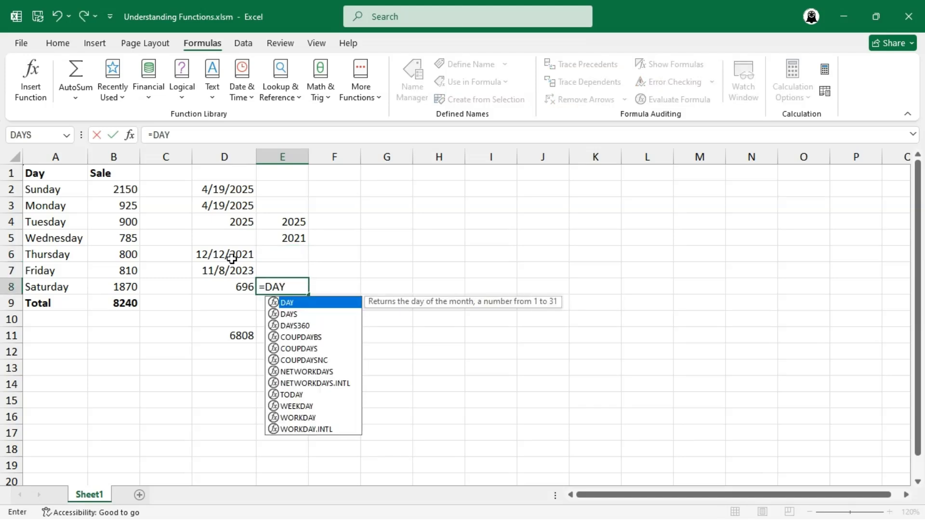
text(S()
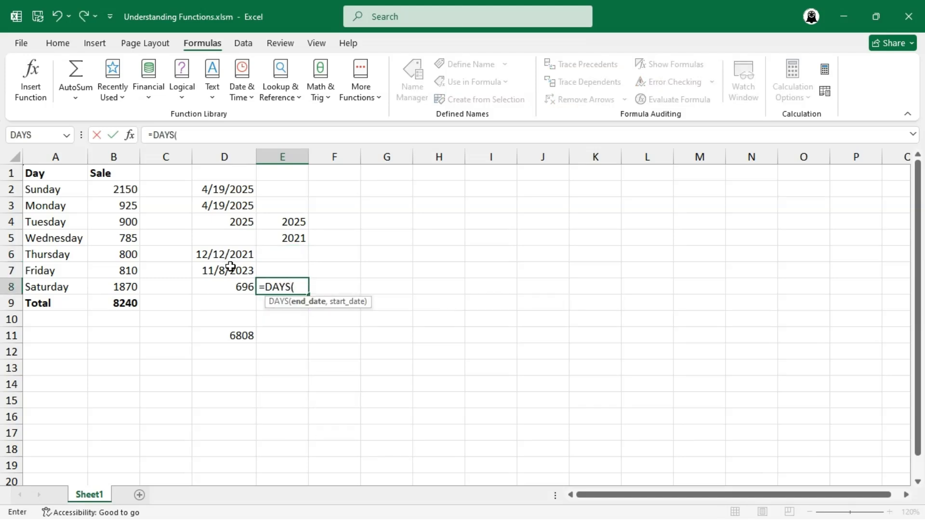
click(230, 267)
text(,)
click(232, 255)
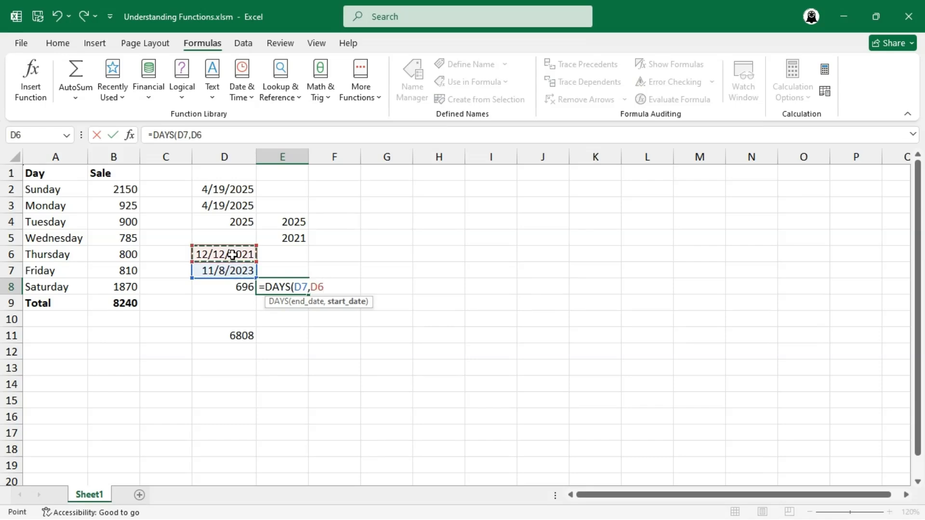
text())
key(Return)
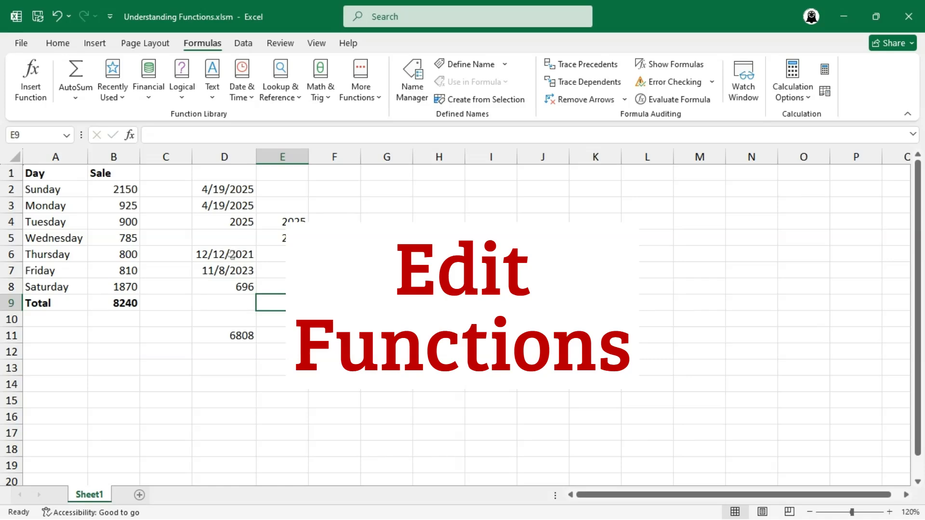
Discard a half-typed entry and open E8's =DAYS(D7,D6) formula for inspection
key(Up)
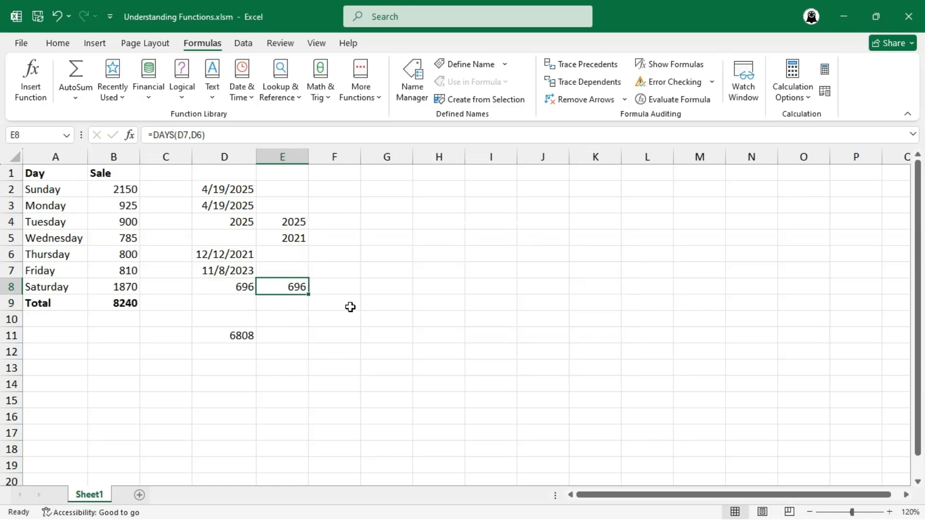
text(=da)
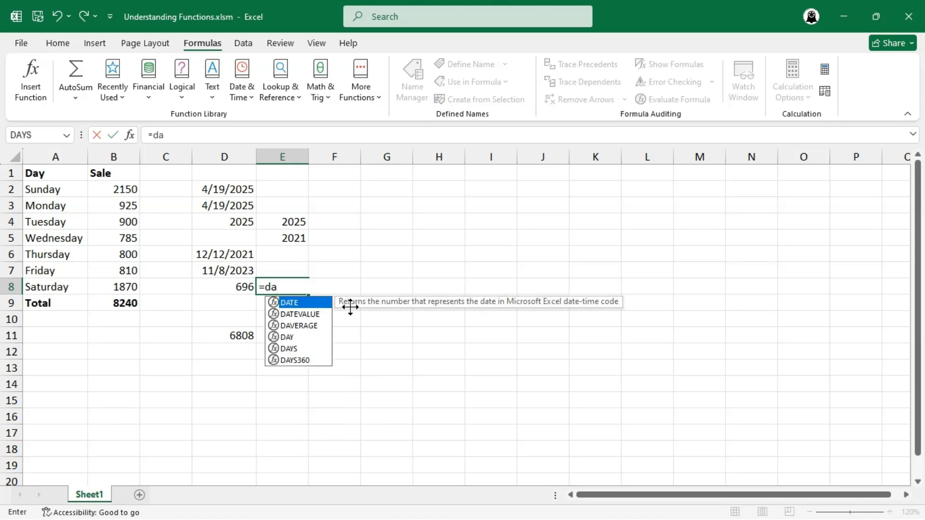
text(y)
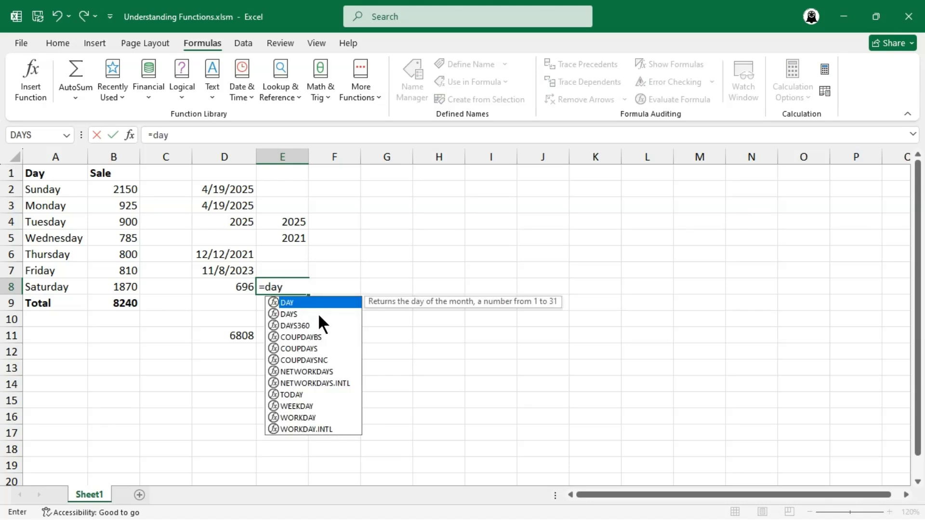
text(s()
key(Escape)
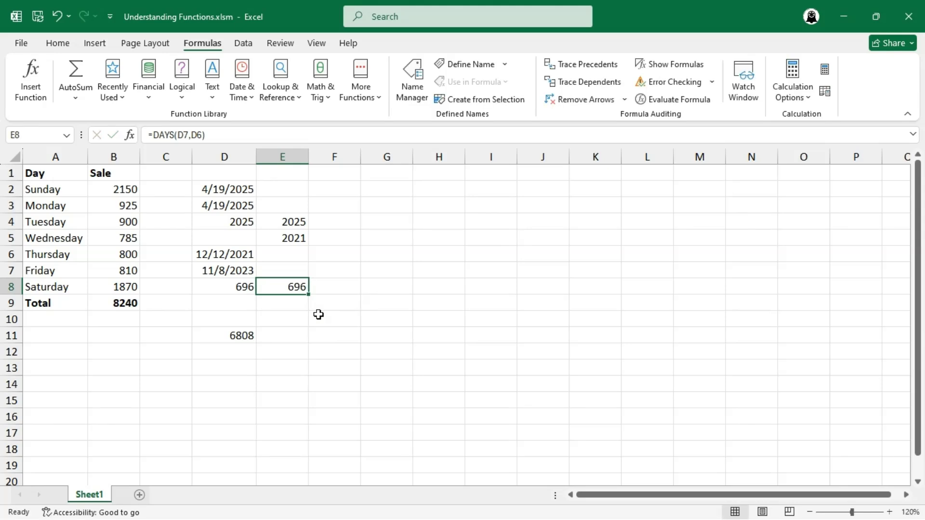
double_click(290, 288)
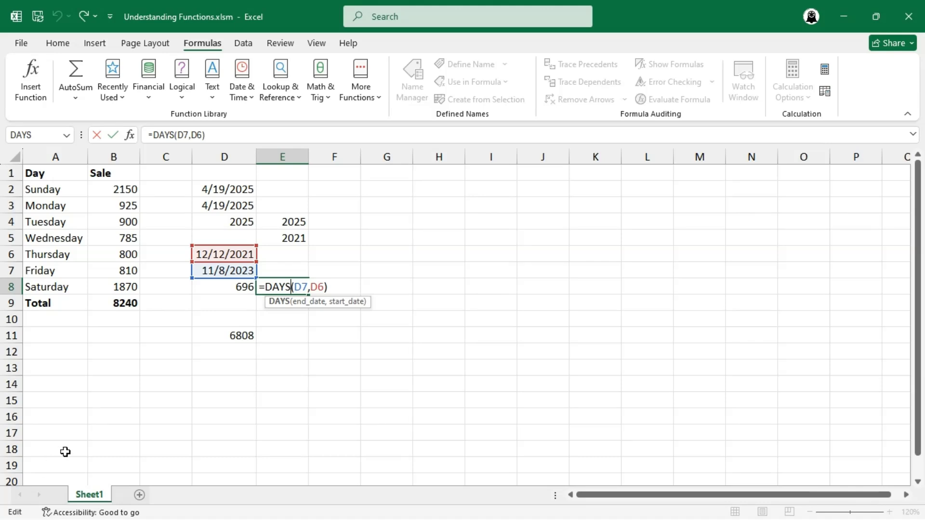
Remove B8 from the SUM formula in D11 so it returns 4938
click(238, 339)
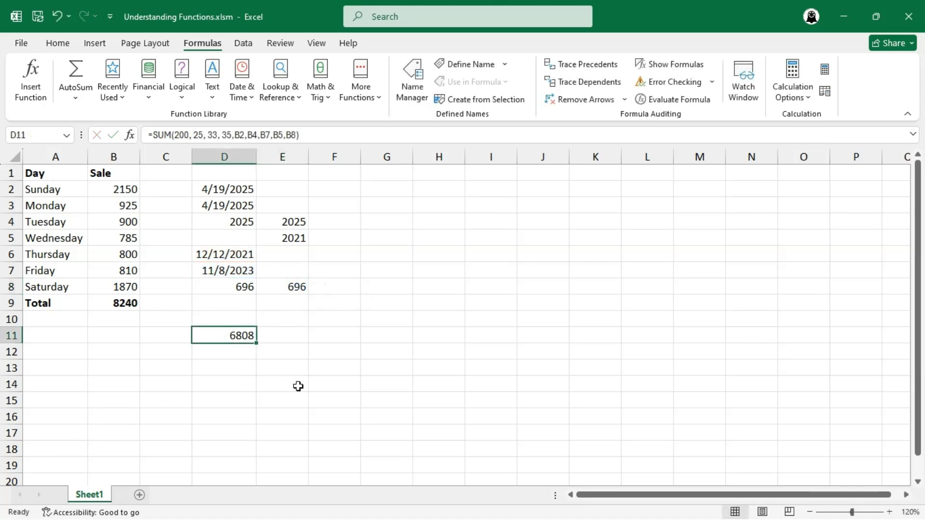
key(F2)
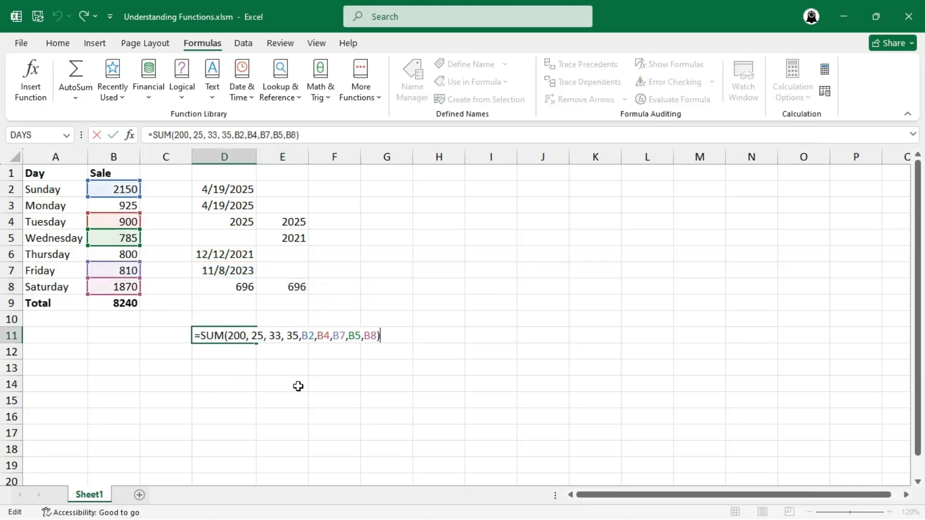
key(BackSpace)
key(BackSpace)
key(BackSpace)
key(BackSpace)
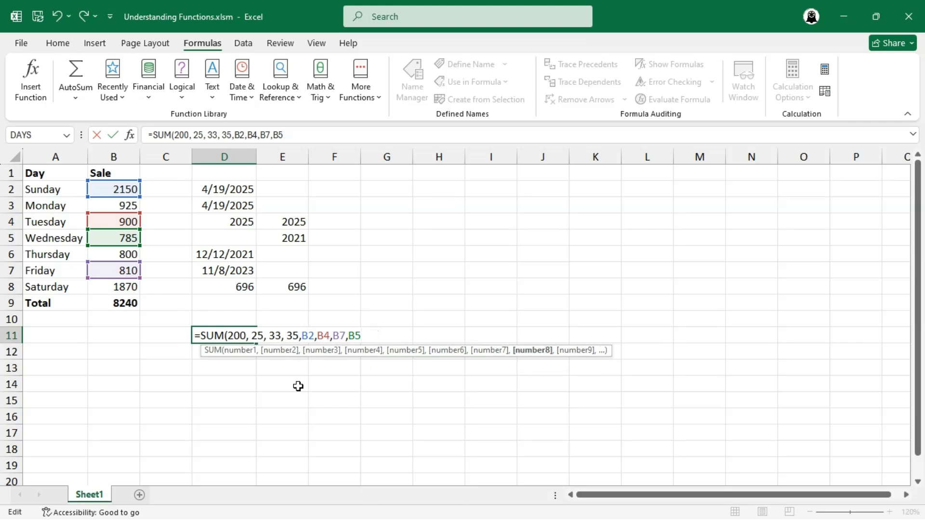
text())
key(Return)
click(242, 287)
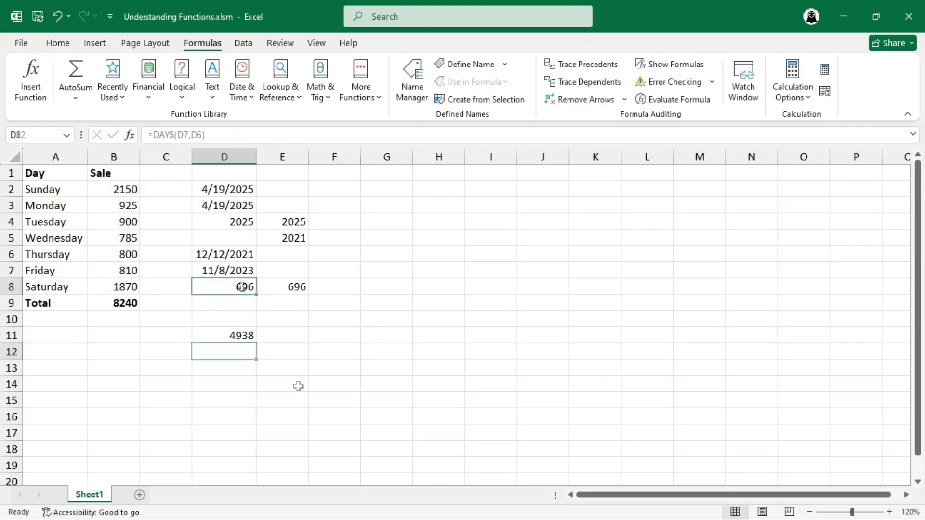
Replace D8's DAYS(D7,D6) formula with =TODAY() so it shows 4/21/2025
click(235, 131)
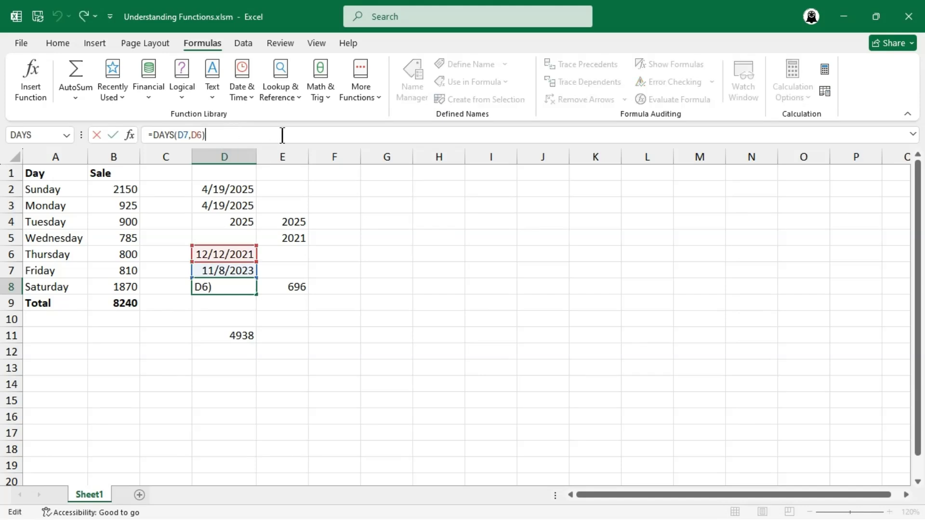
click(196, 135)
click(174, 136)
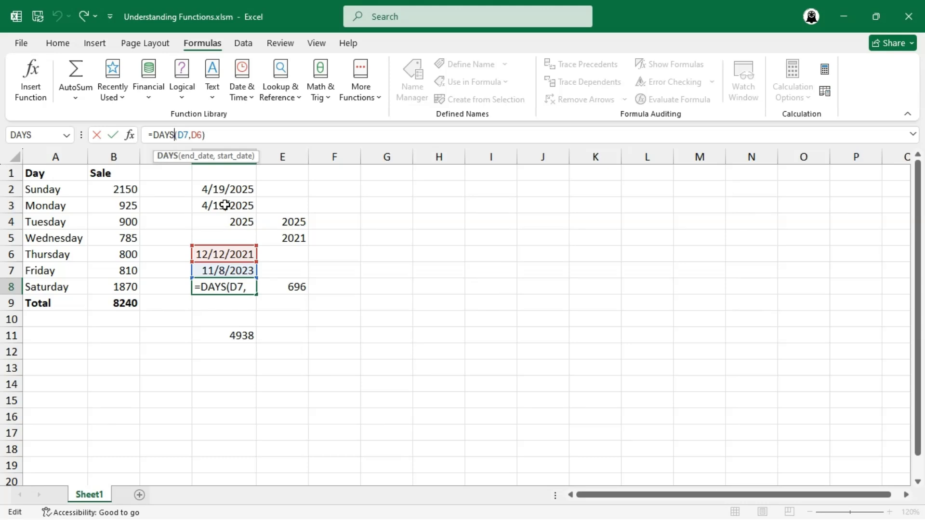
click(217, 134)
key(BackSpace)
key(BackSpace)
key(BackSpace)
key(BackSpace)
key(BackSpace)
key(BackSpace)
key(BackSpace)
key(BackSpace)
key(BackSpace)
key(BackSpace)
key(BackSpace)
text(today())
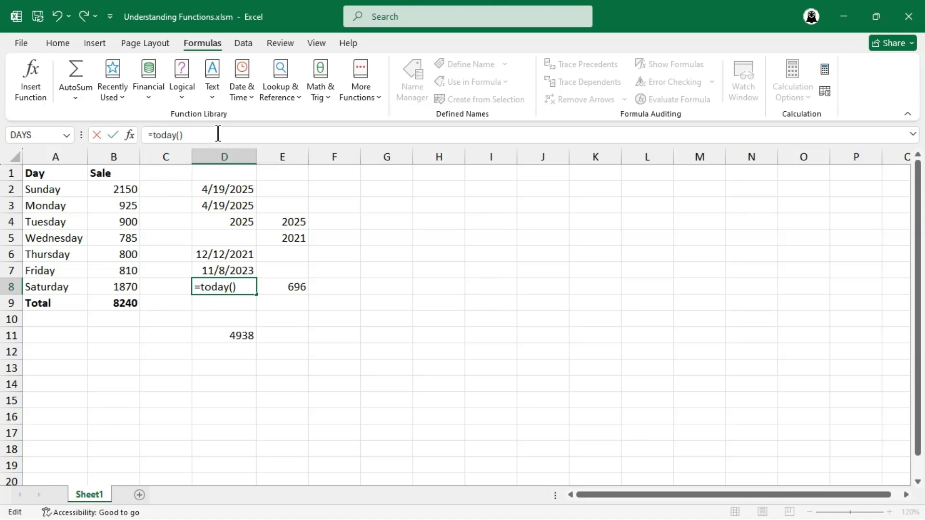
key(Return)
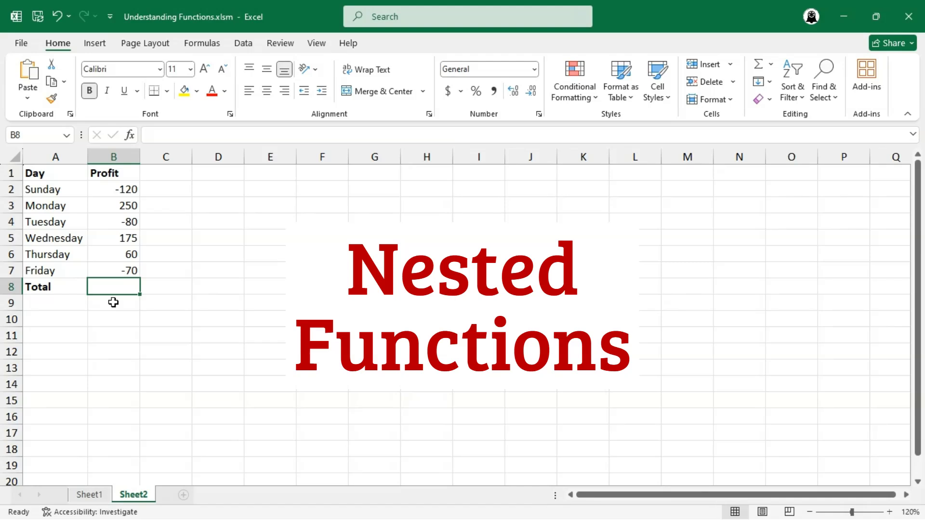
Enter =SUM(B2:B7) in B8 to total the Profit column as 215
text(=DU)
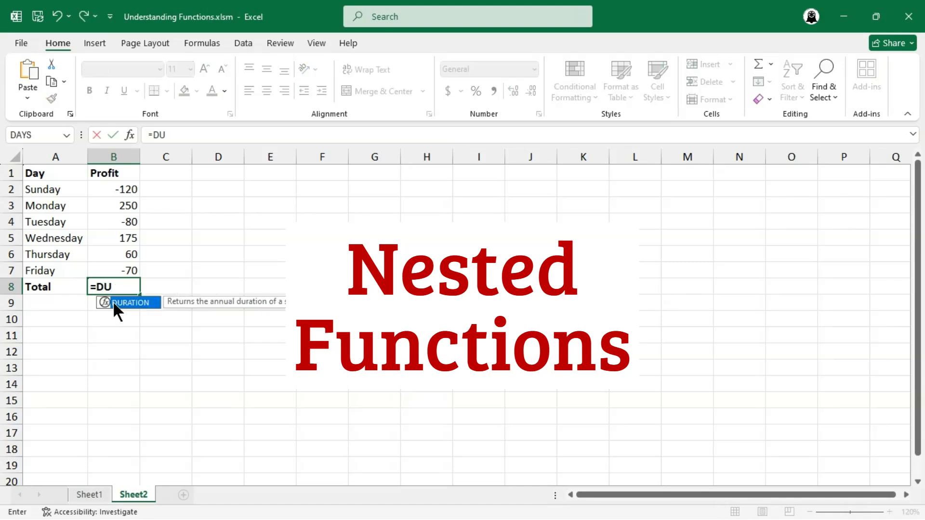
key(BackSpace)
key(BackSpace)
text(SUM)
double_click(115, 304)
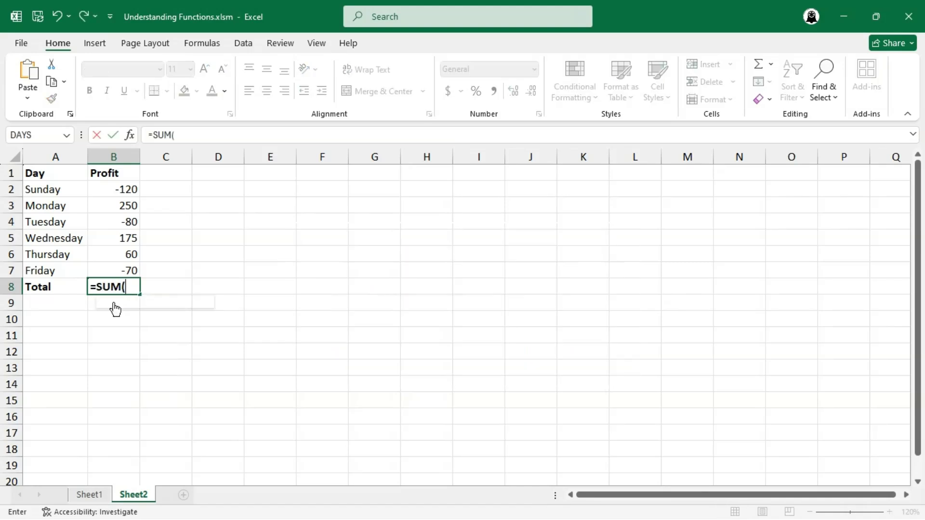
drag(126, 190, 132, 267)
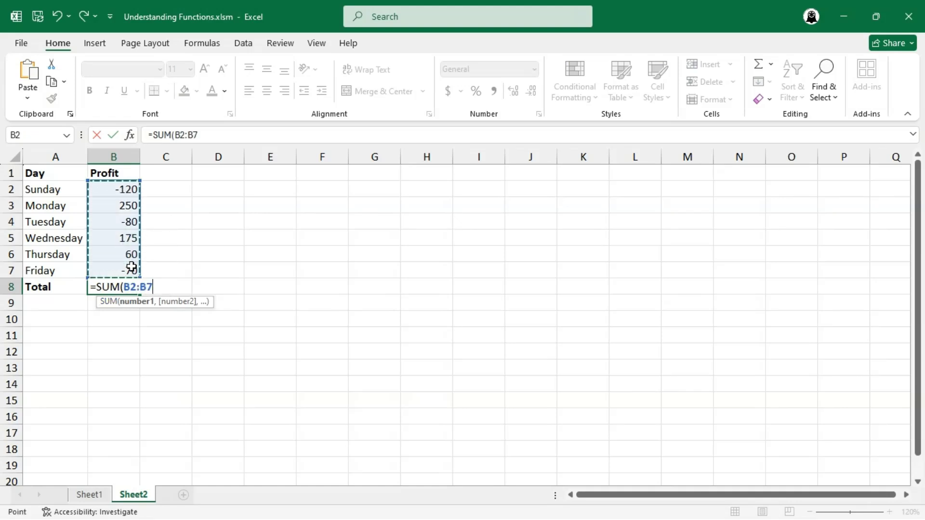
text())
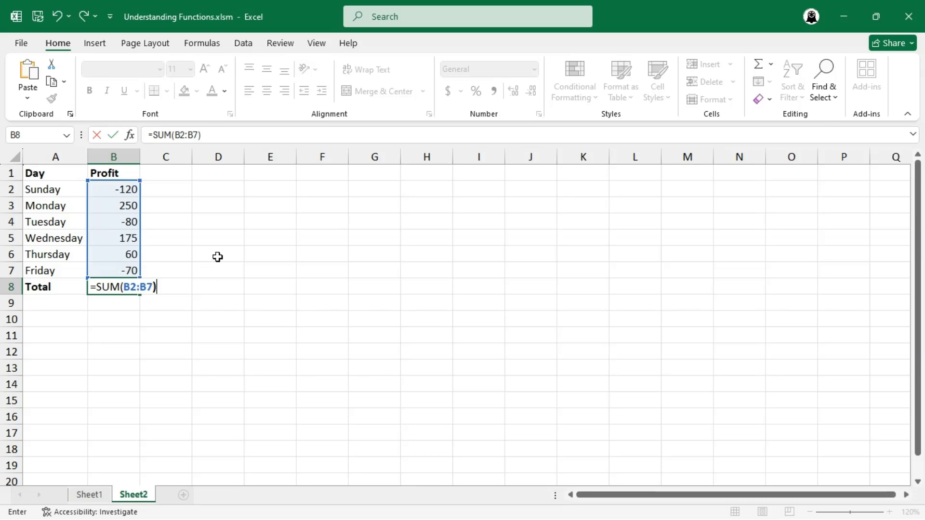
key(Return)
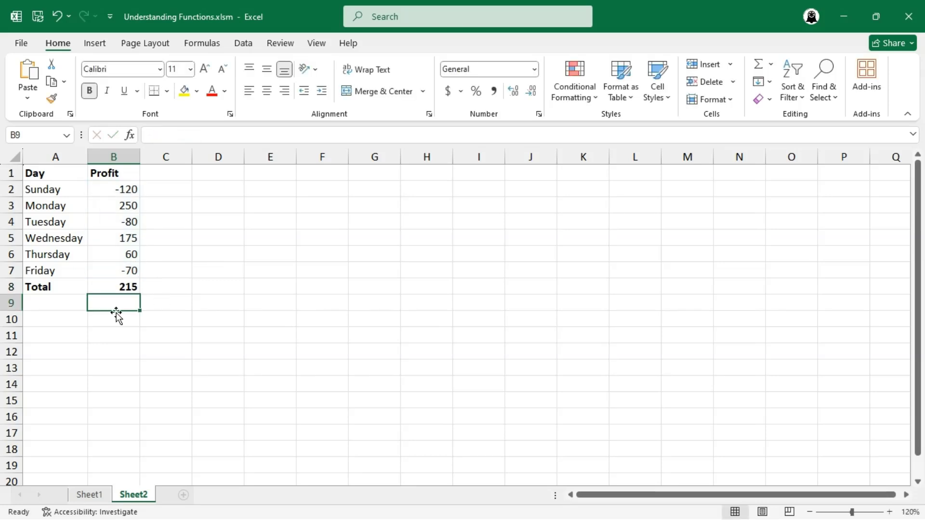
Label cell A10 'ABS SUM' for a new total row
click(51, 325)
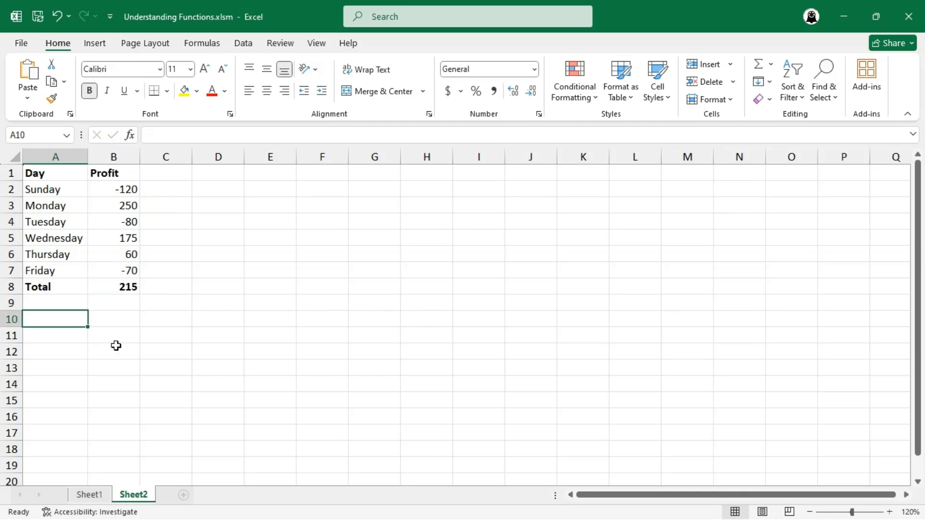
text(ABS SUM)
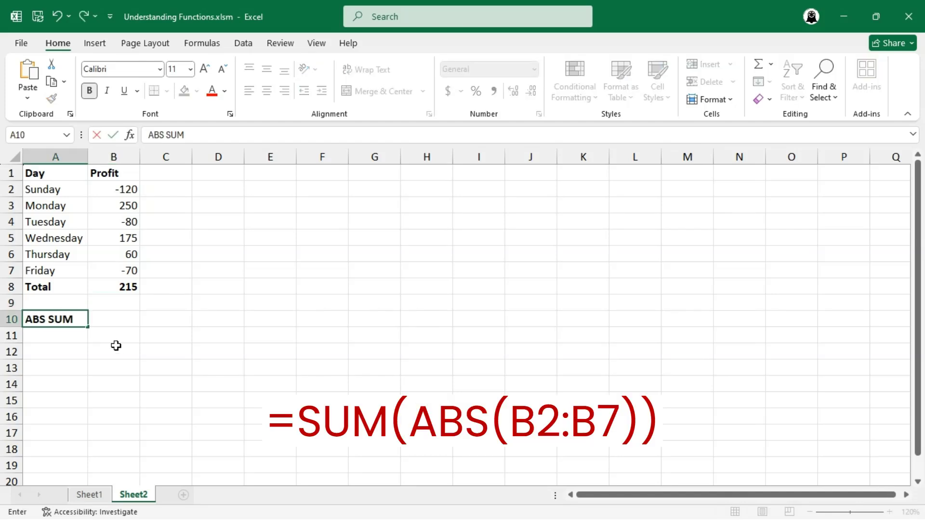
key(Tab)
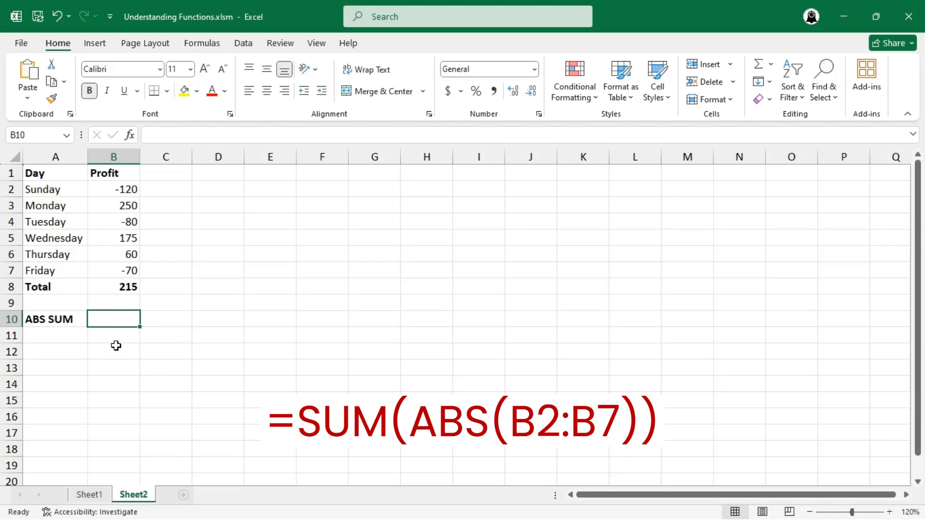
Enter =SUM(ABS(B2:B7)) in B10, giving 755
text(=SUM)
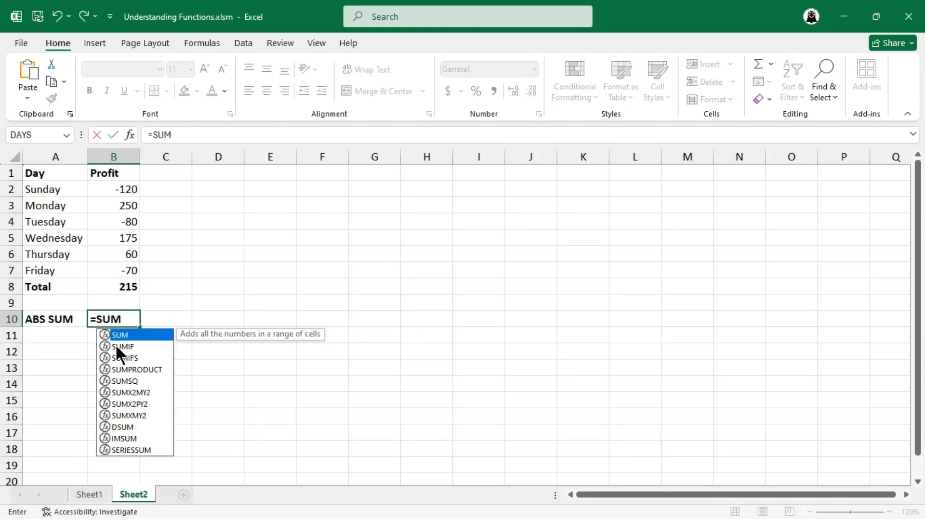
text((ABS()
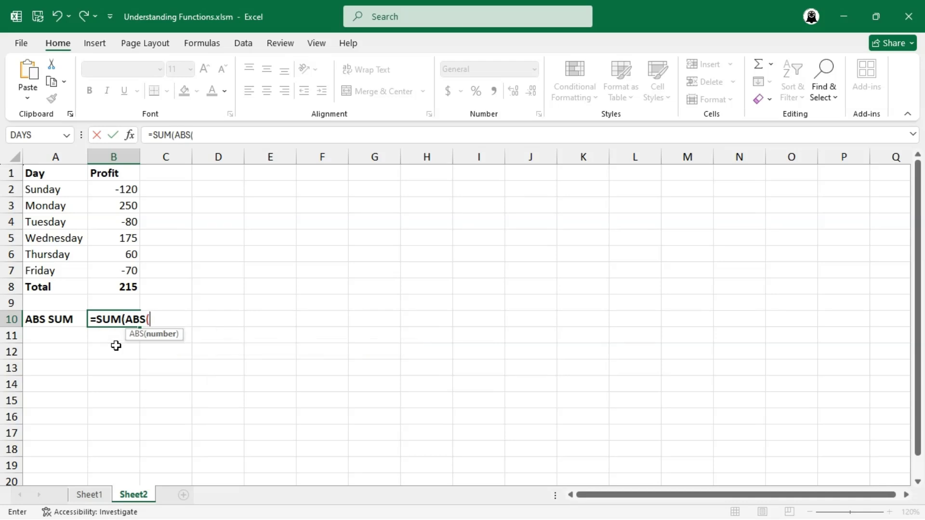
click(128, 189)
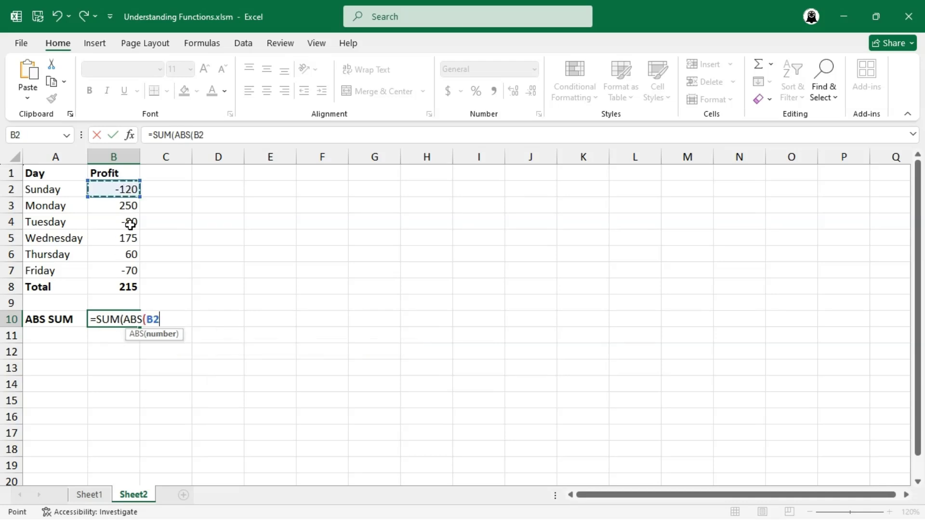
drag(130, 225, 127, 270)
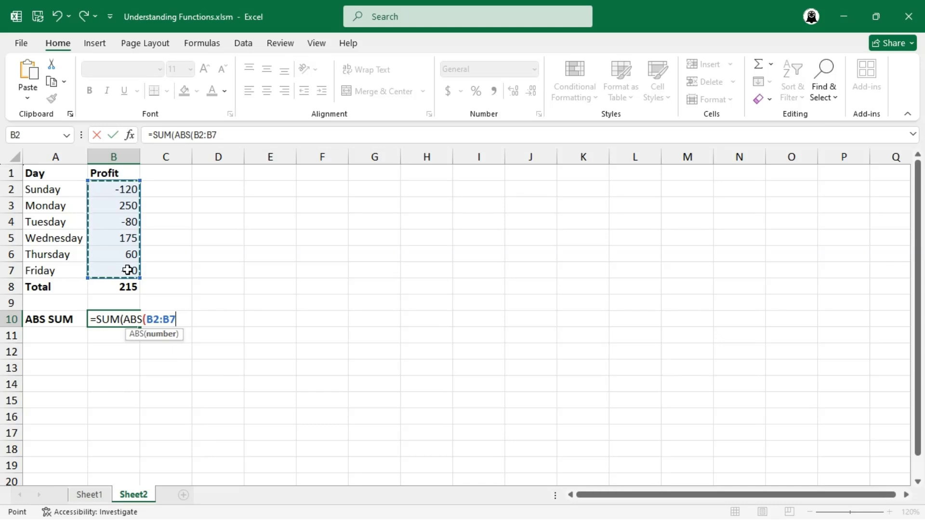
text()))
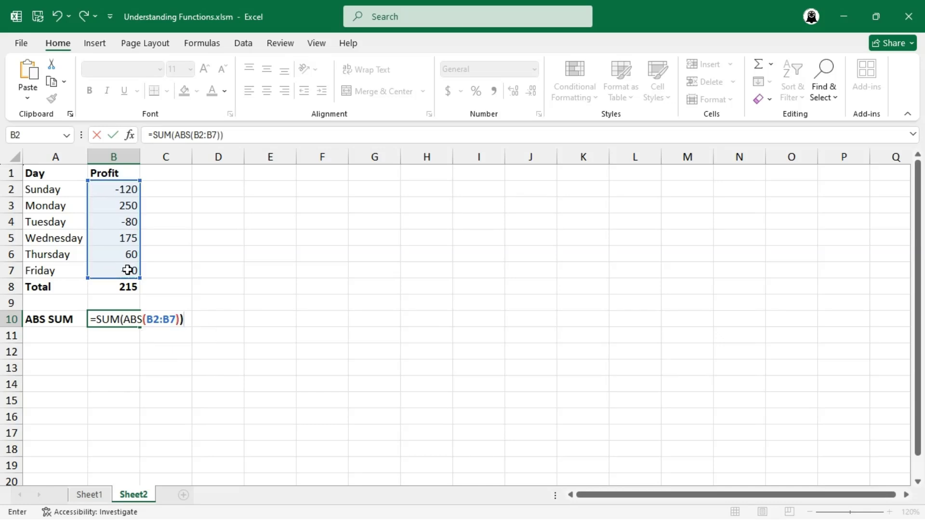
key(Return)
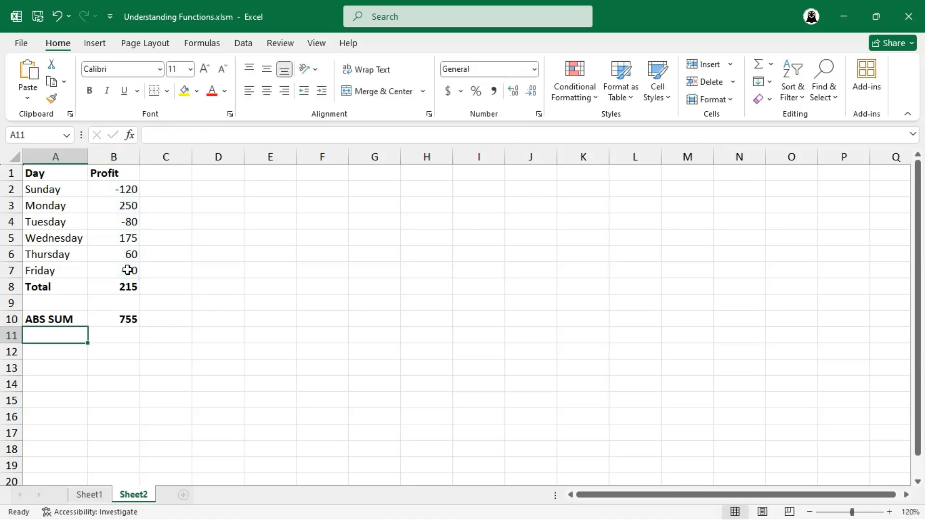